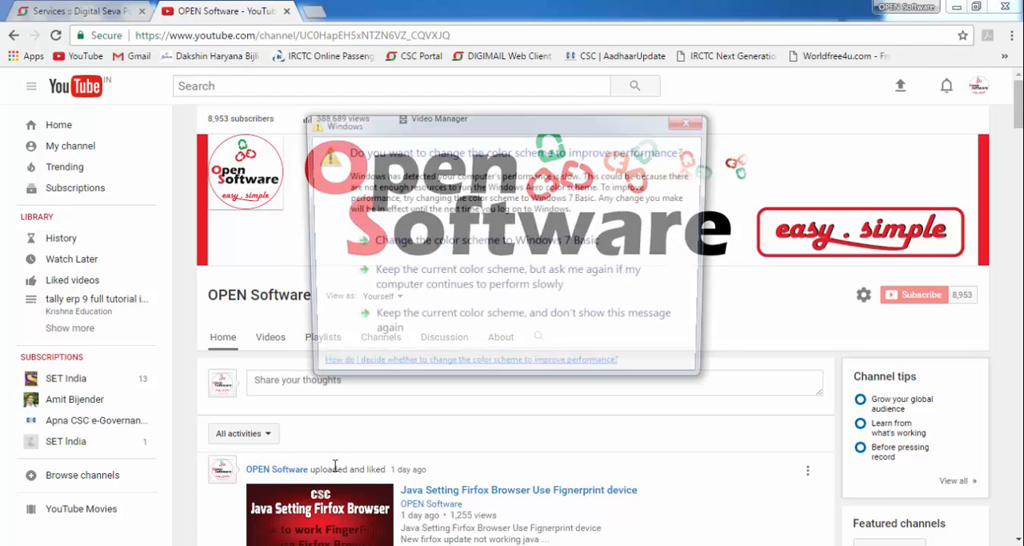
# - Dismiss the Windows color scheme prompt without choosing any of its options
pyautogui.click(693, 120)
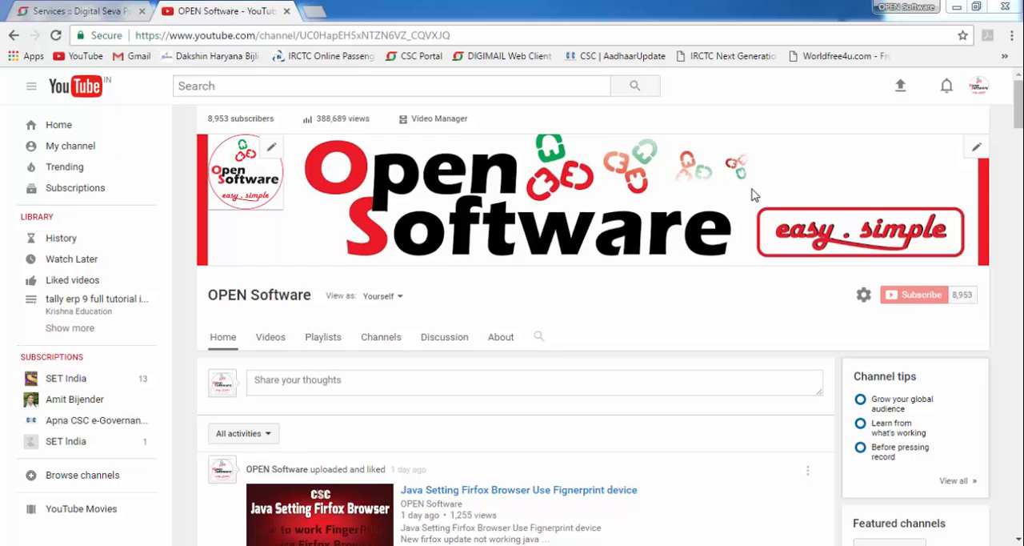
pyautogui.moveTo(838, 276); pyautogui.dragTo(991, 314)
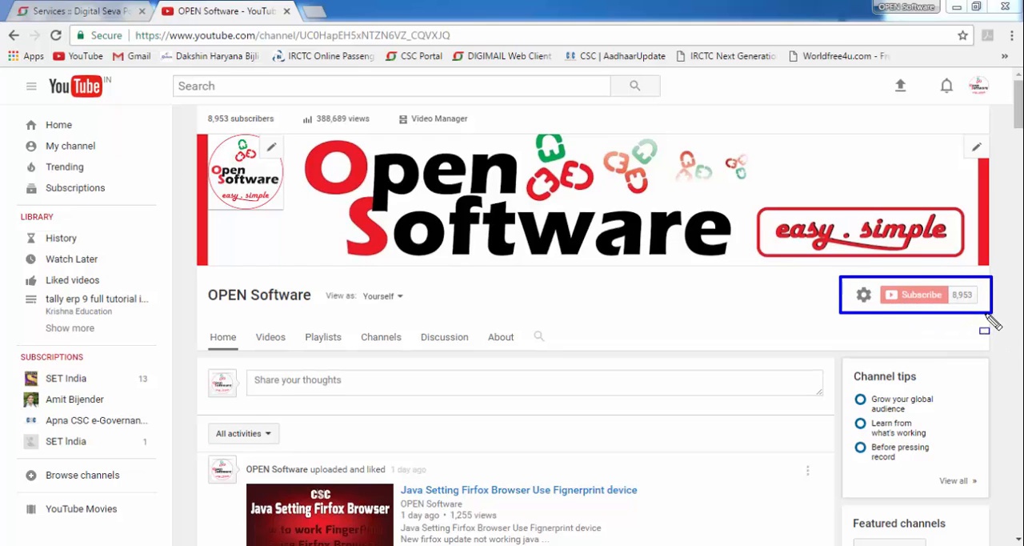
pyautogui.moveTo(812, 261); pyautogui.dragTo(1017, 331)
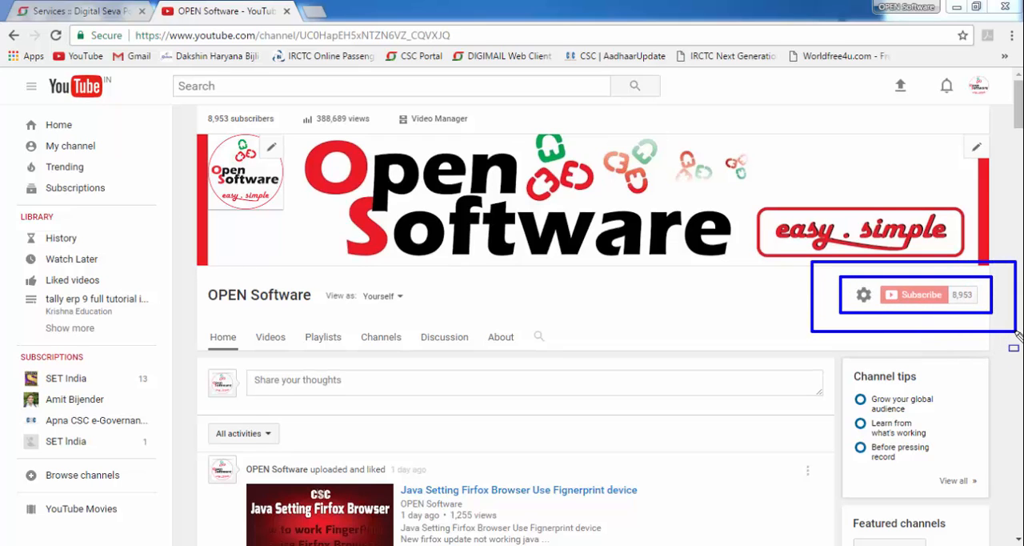
pyautogui.press('Escape')
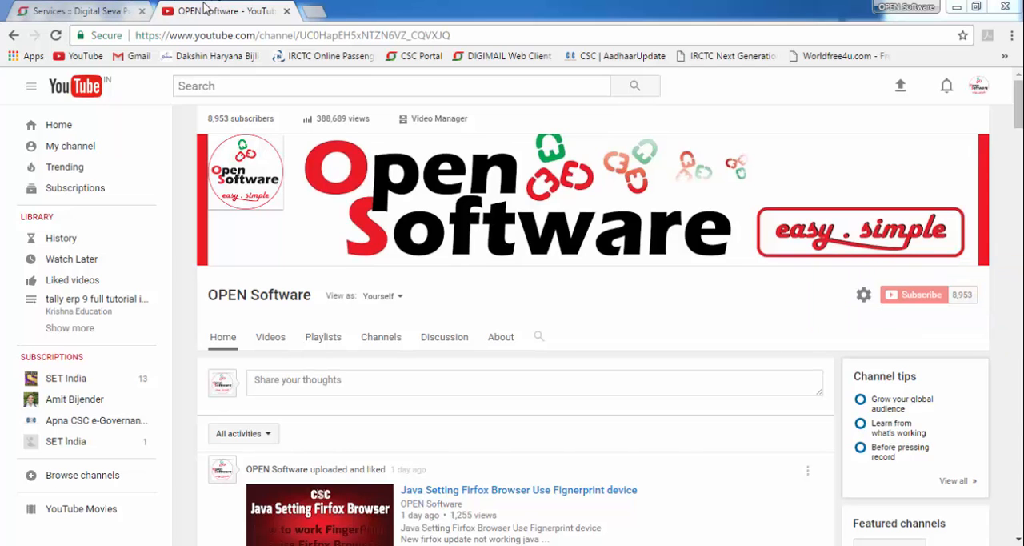
# - Open Passport Services from the Digital Seva services page, choose RPO Chandigarh and continue to Passport Seva
pyautogui.click(68, 10)
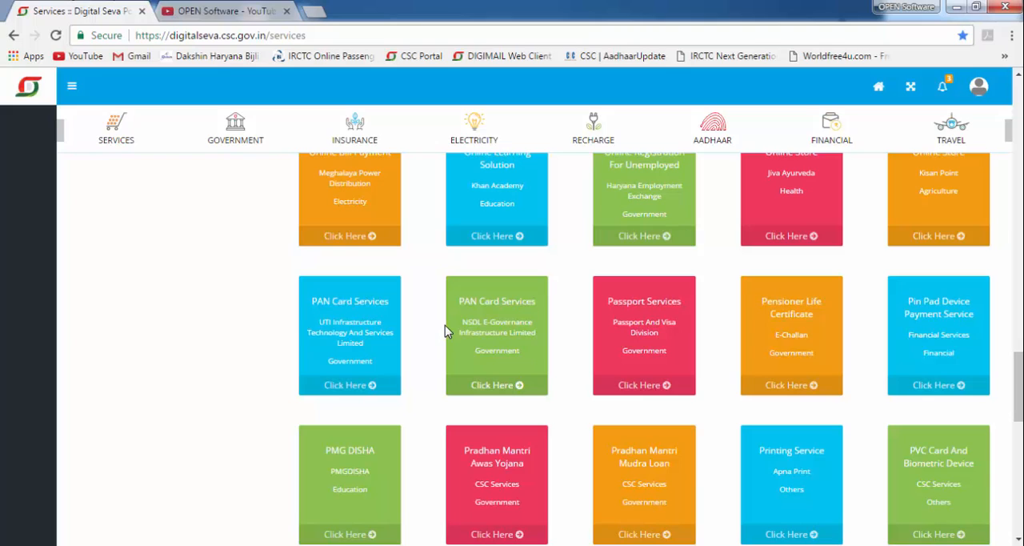
pyautogui.click(651, 385)
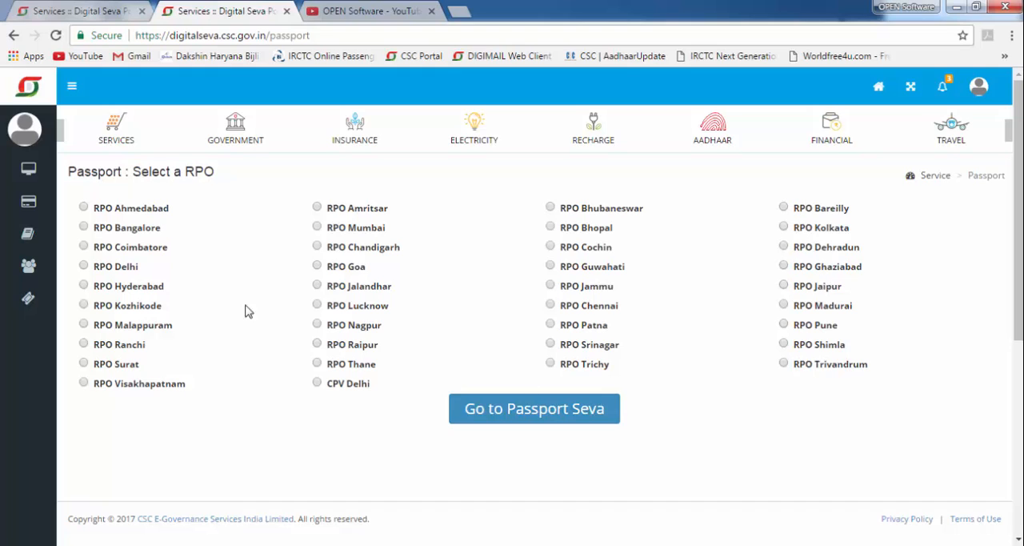
pyautogui.click(317, 247)
pyautogui.moveTo(293, 233); pyautogui.dragTo(409, 264)
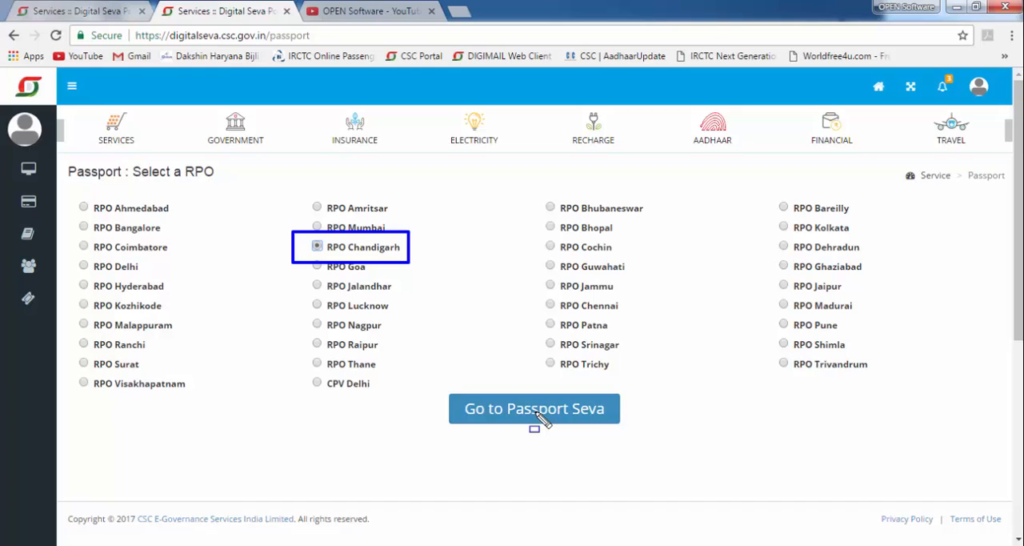
pyautogui.press('Escape')
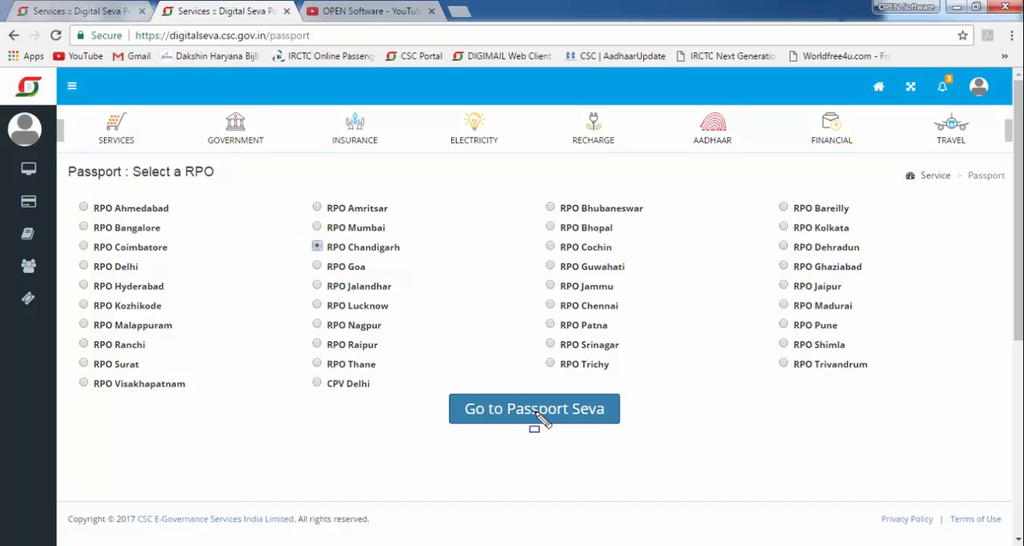
pyautogui.click(537, 416)
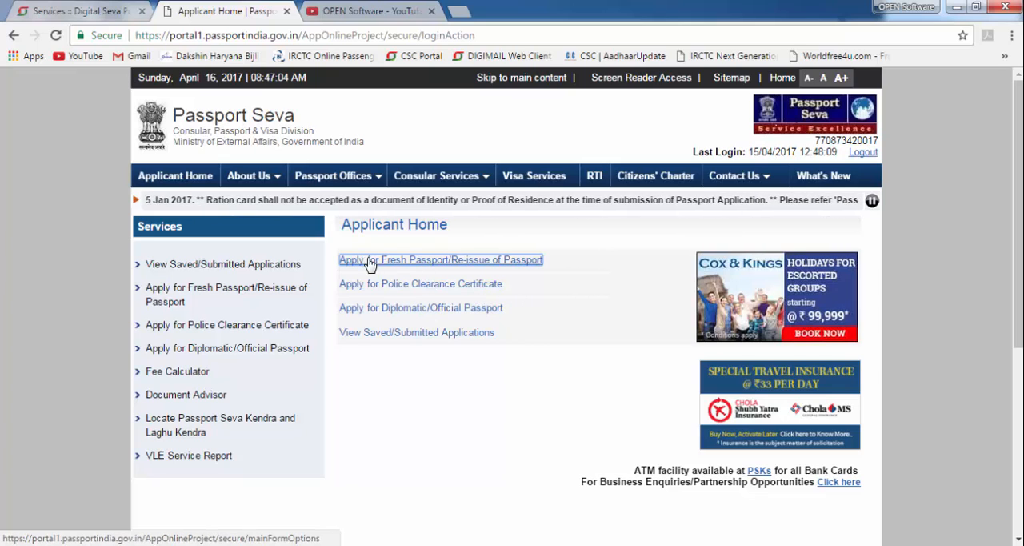
# - Start the online application form for a fresh passport or re-issue of passport from Applicant Home
pyautogui.click(448, 261)
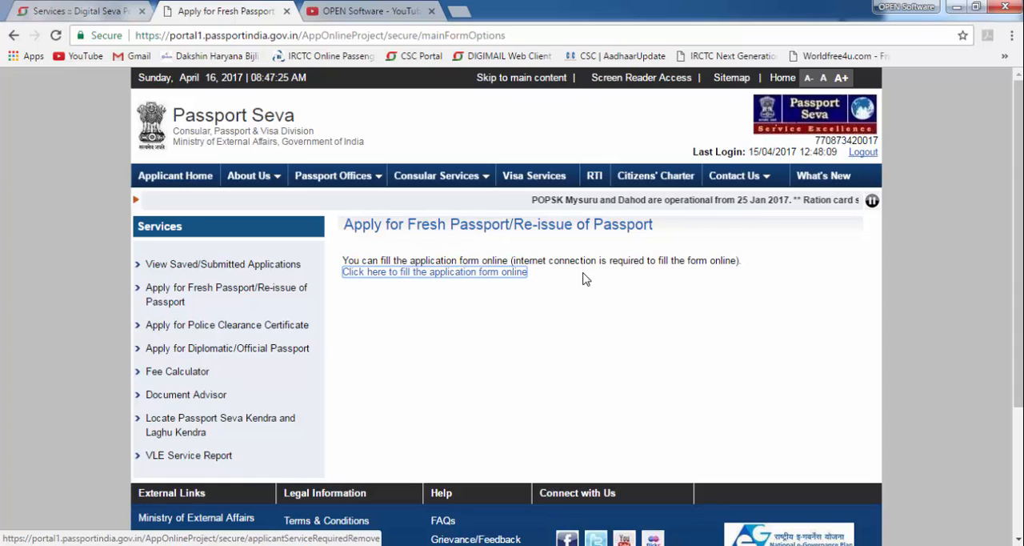
pyautogui.click(442, 274)
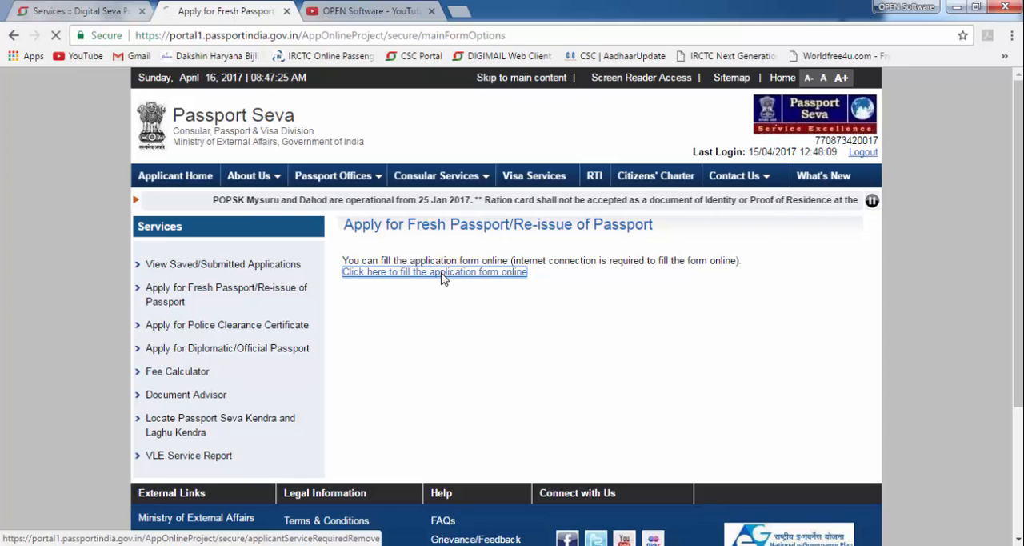
# - Set the passport type to Fresh Passport, Normal application and 36 Pages booklet, and continue to the applicant details
pyautogui.scroll(-1, 463, 261)
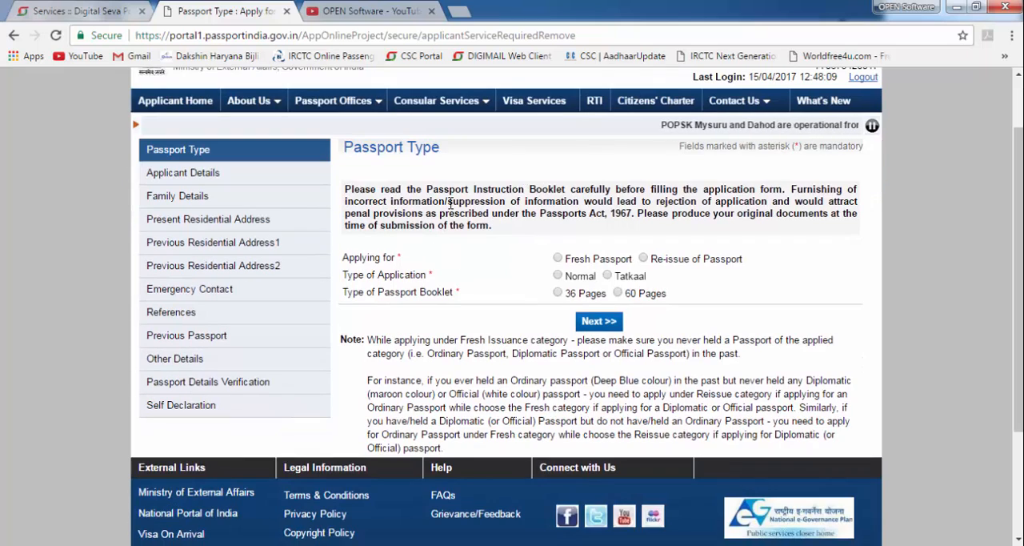
pyautogui.hotkey('ctrl', 'shift', 'd')
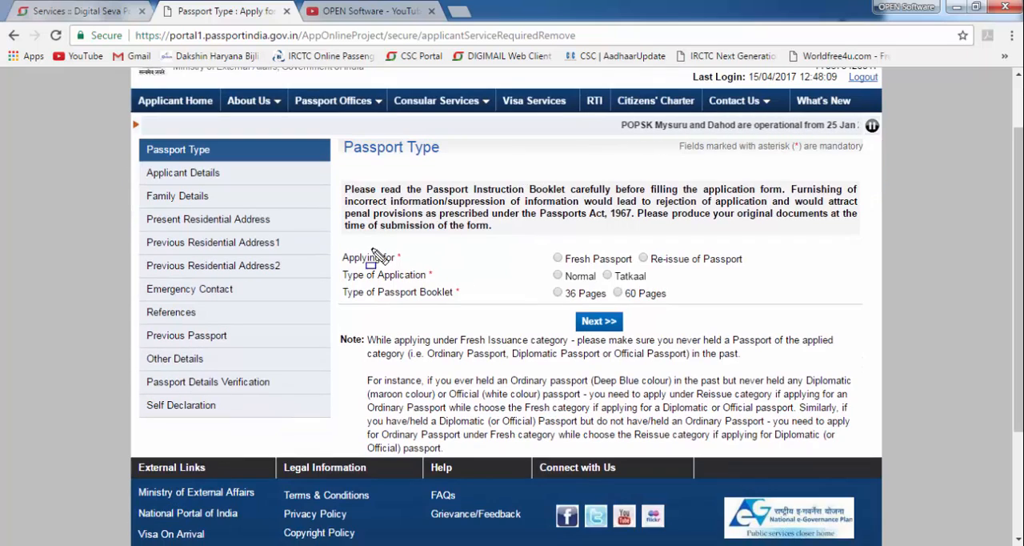
pyautogui.moveTo(542, 246); pyautogui.dragTo(640, 271)
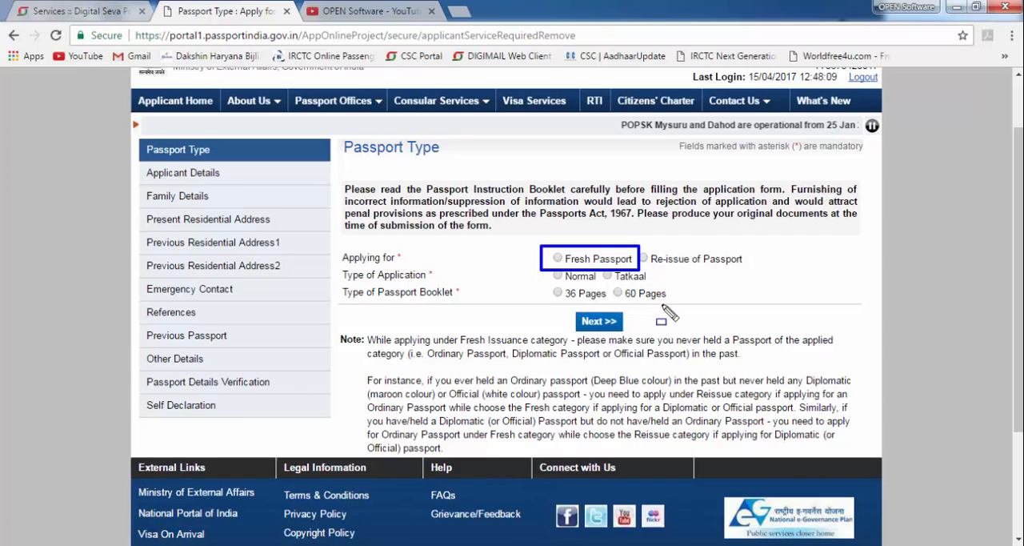
pyautogui.press('Escape')
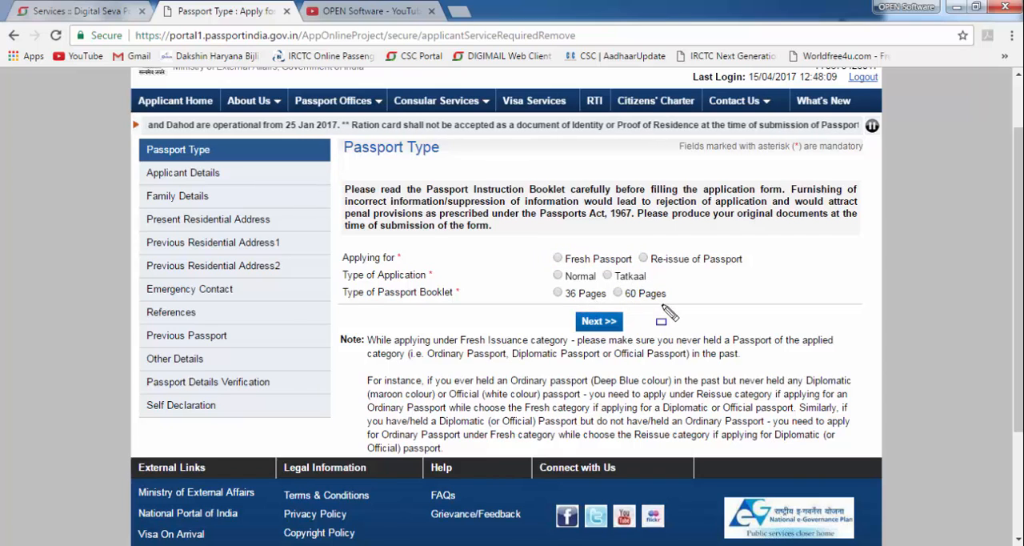
pyautogui.click(559, 259)
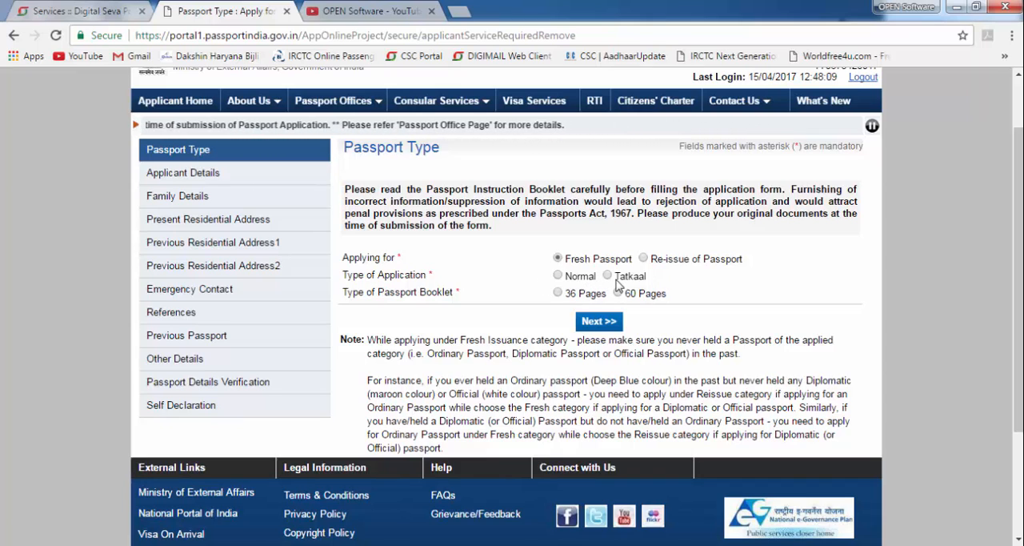
pyautogui.click(561, 277)
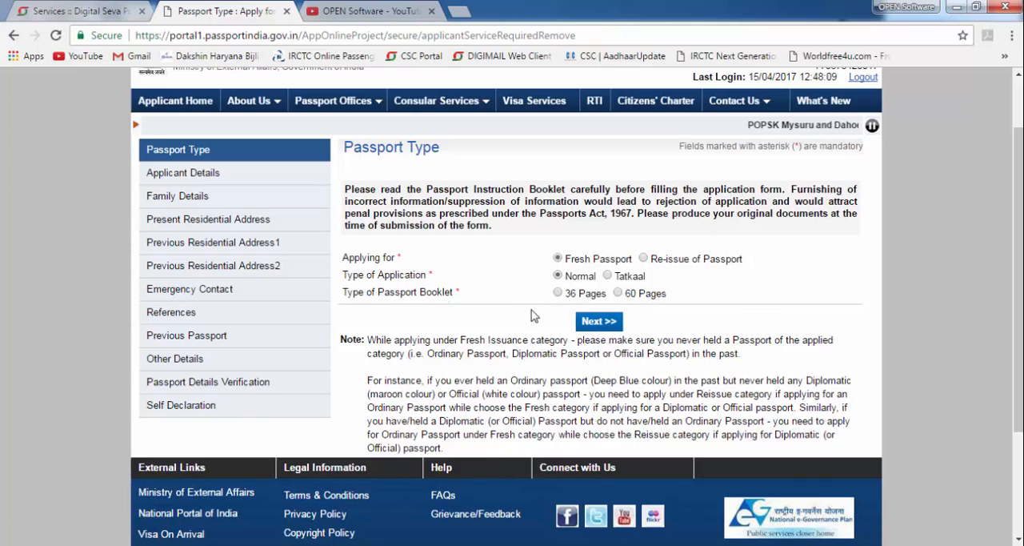
pyautogui.click(557, 294)
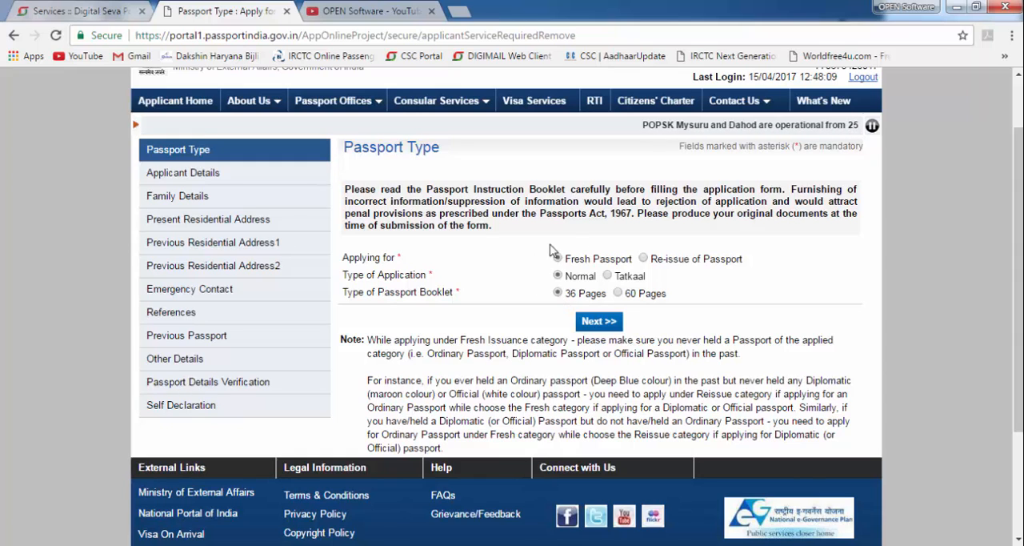
pyautogui.click(598, 322)
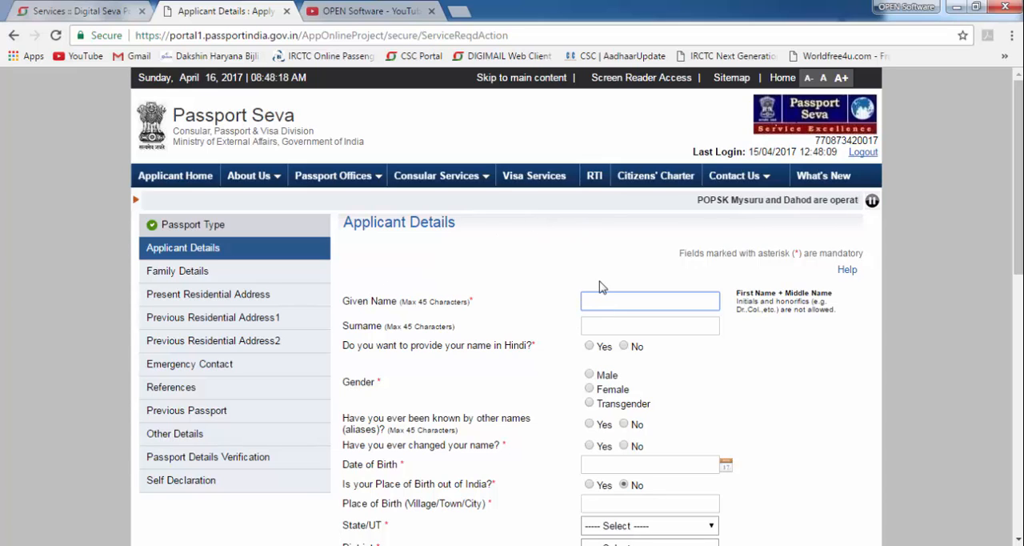
# - Set the gender to Male and answer No to providing the name in Hindi, being known by other names and having changed the name
pyautogui.moveTo(552, 289); pyautogui.dragTo(736, 312)
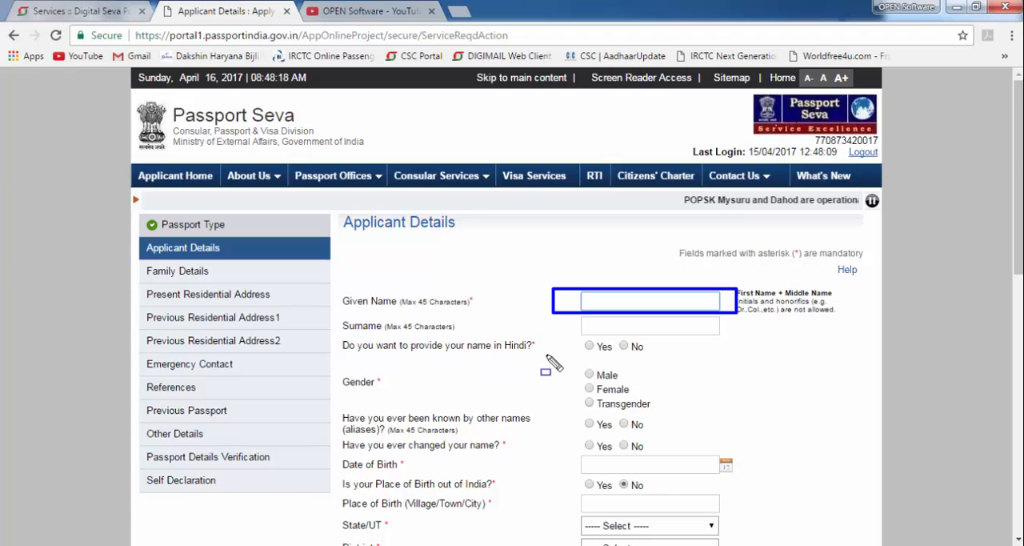
pyautogui.press('Escape')
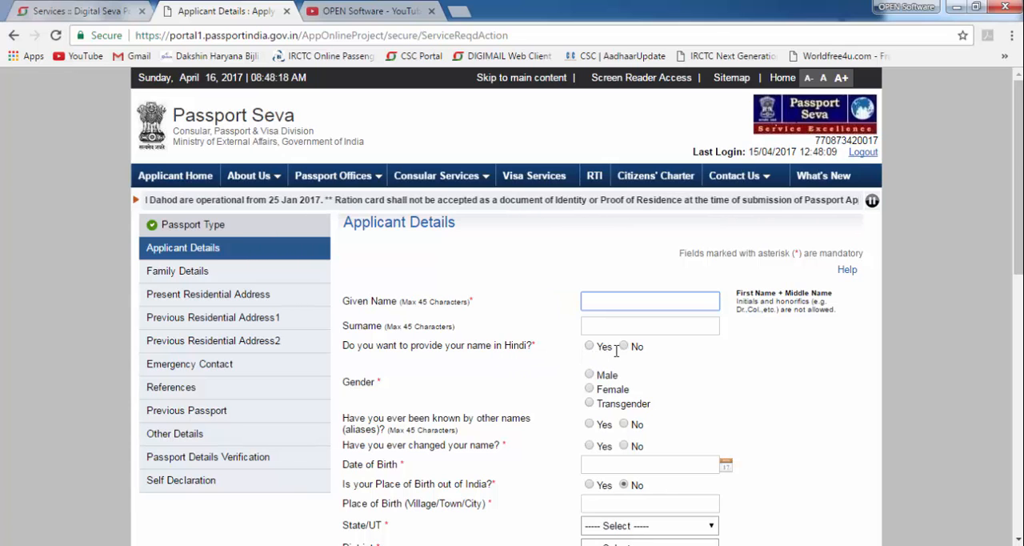
pyautogui.click(625, 346)
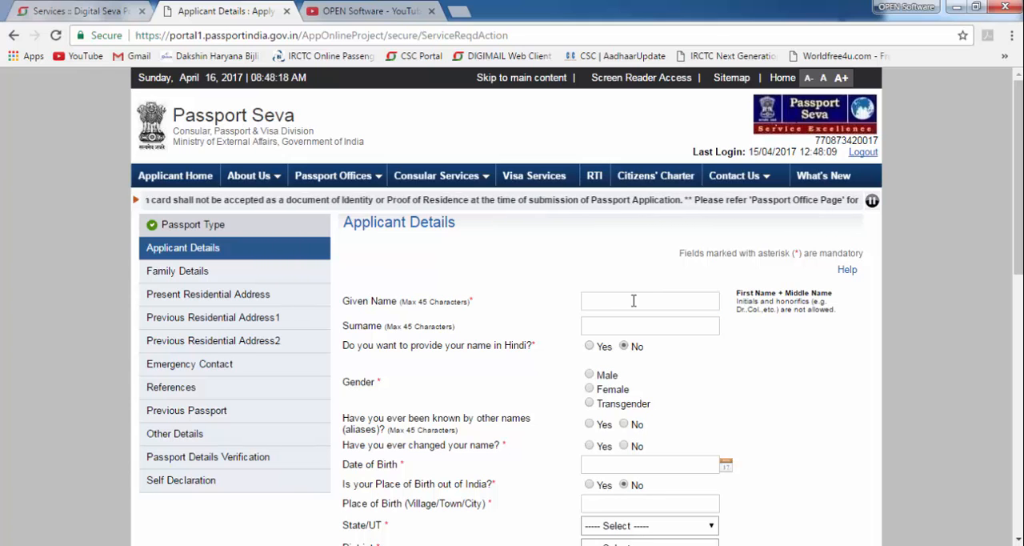
pyautogui.scroll(-2, 424, 240)
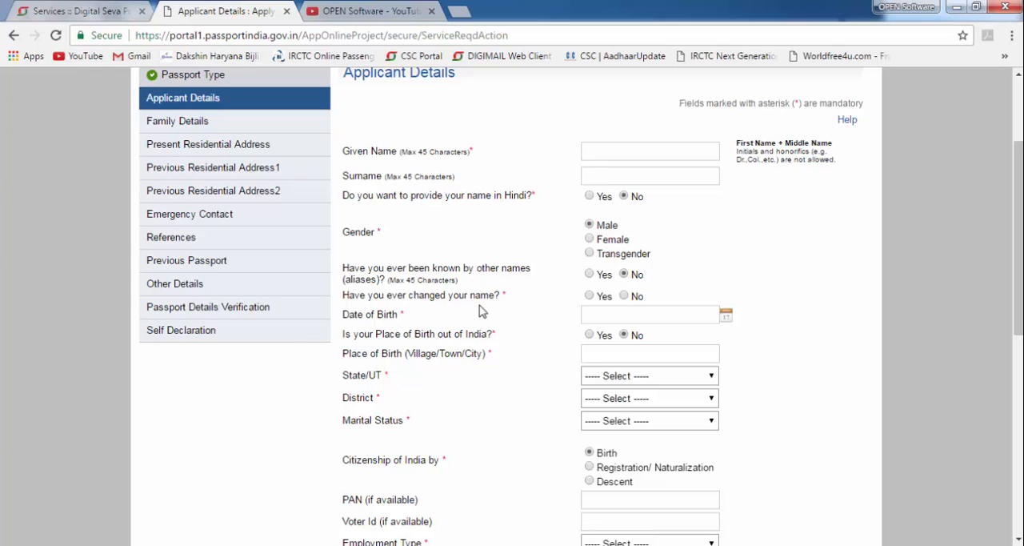
pyautogui.click(725, 317)
pyautogui.click(775, 324)
pyautogui.scroll(-1, 636, 342)
pyautogui.click(629, 278)
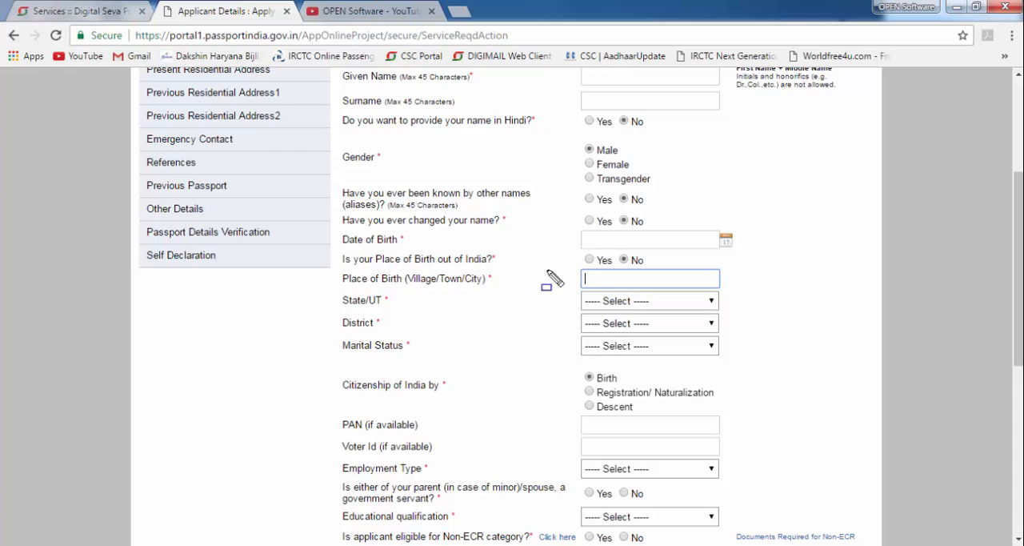
pyautogui.moveTo(550, 268); pyautogui.dragTo(743, 285)
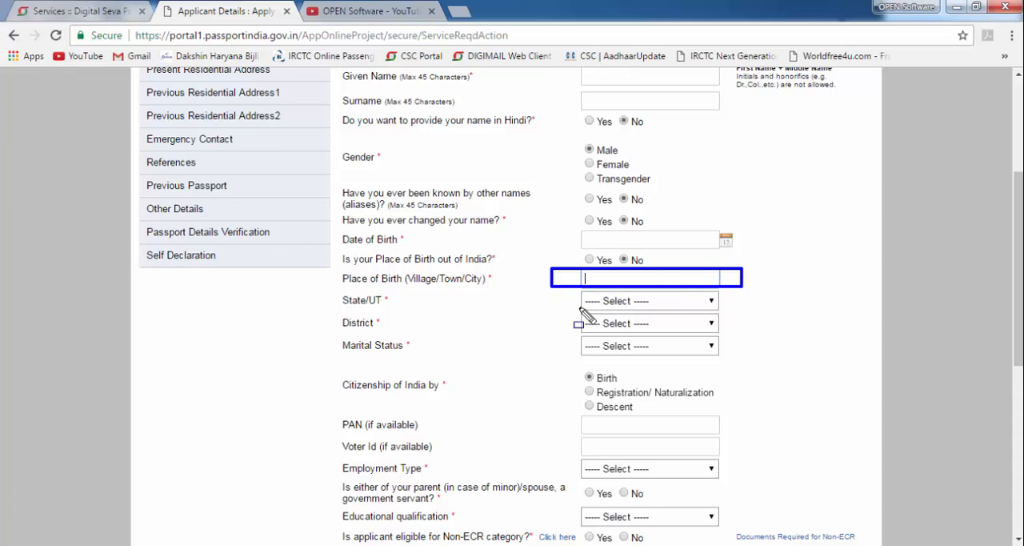
pyautogui.moveTo(571, 291)
pyautogui.mouseDown()
pyautogui.moveTo(669, 312)
pyautogui.moveTo(739, 312)
pyautogui.mouseUp()
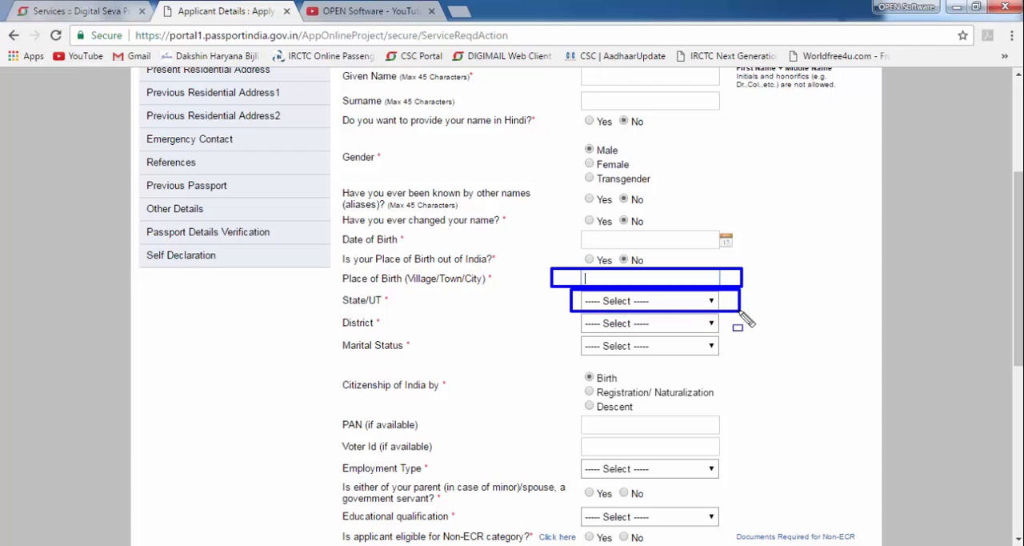
pyautogui.moveTo(562, 312); pyautogui.dragTo(726, 331)
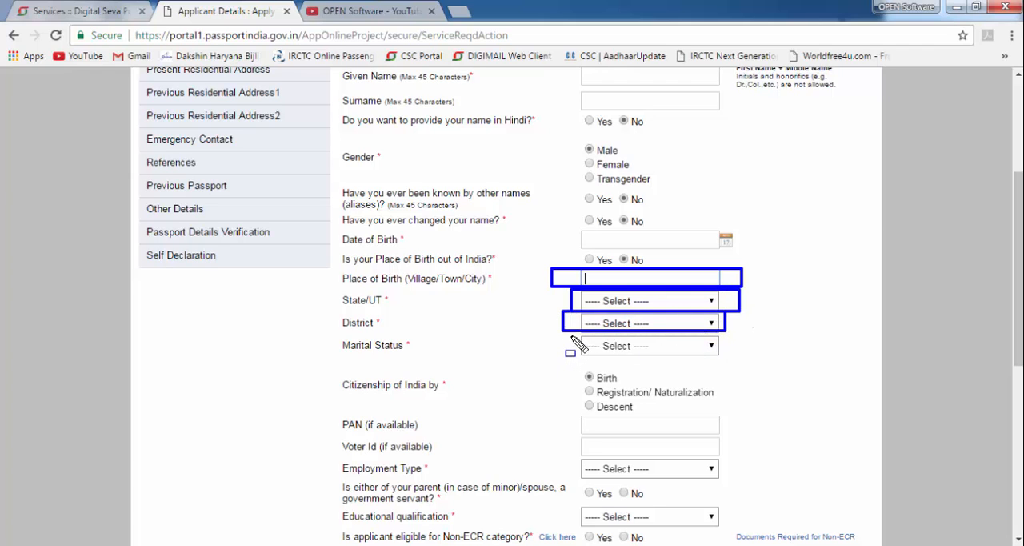
pyautogui.moveTo(570, 335)
pyautogui.mouseDown()
pyautogui.moveTo(708, 361)
pyautogui.moveTo(737, 355)
pyautogui.mouseUp()
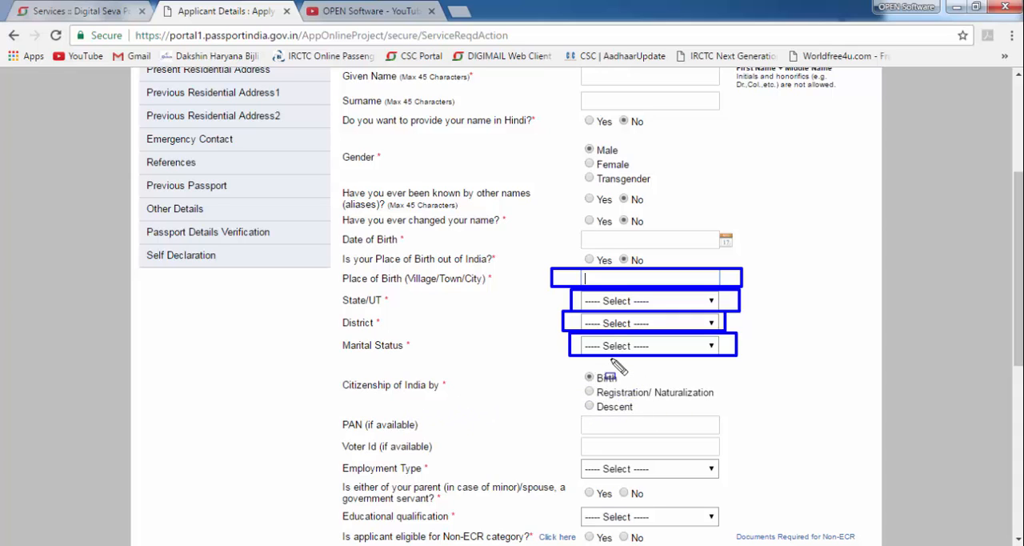
pyautogui.moveTo(569, 410); pyautogui.dragTo(732, 436)
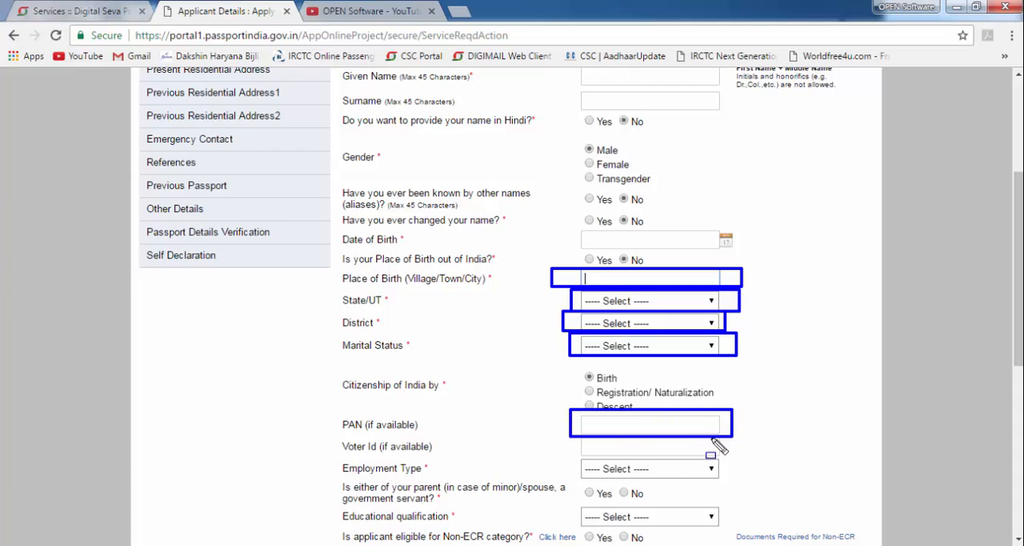
pyautogui.moveTo(561, 436); pyautogui.dragTo(738, 458)
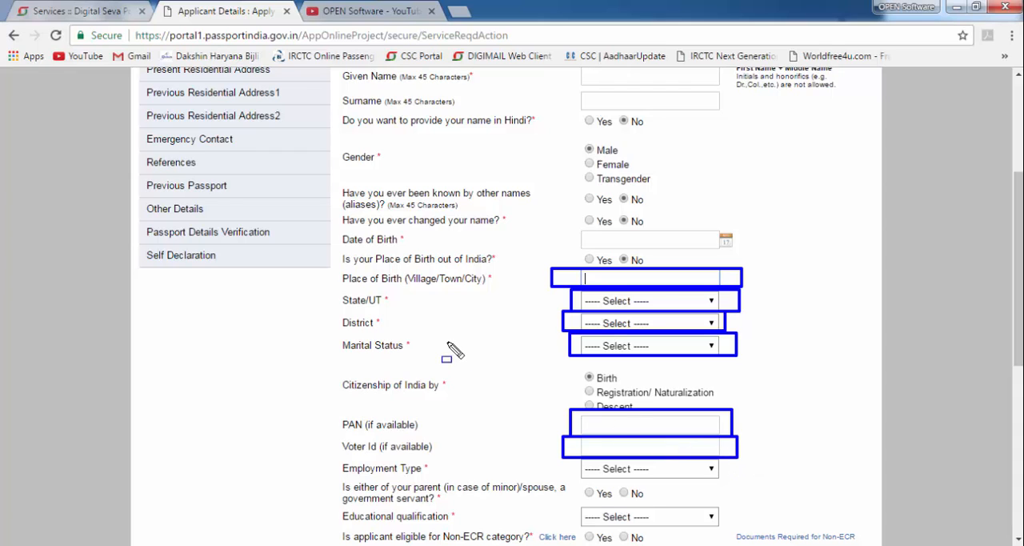
pyautogui.press('Escape')
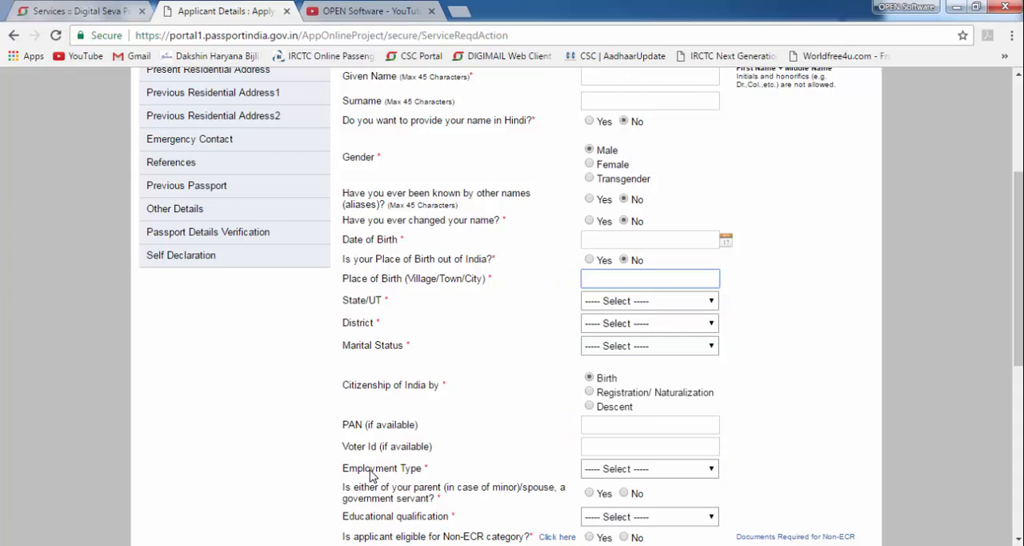
# - Set the employment type to Others and answer No to whether a parent or spouse is a government servant
pyautogui.click(605, 472)
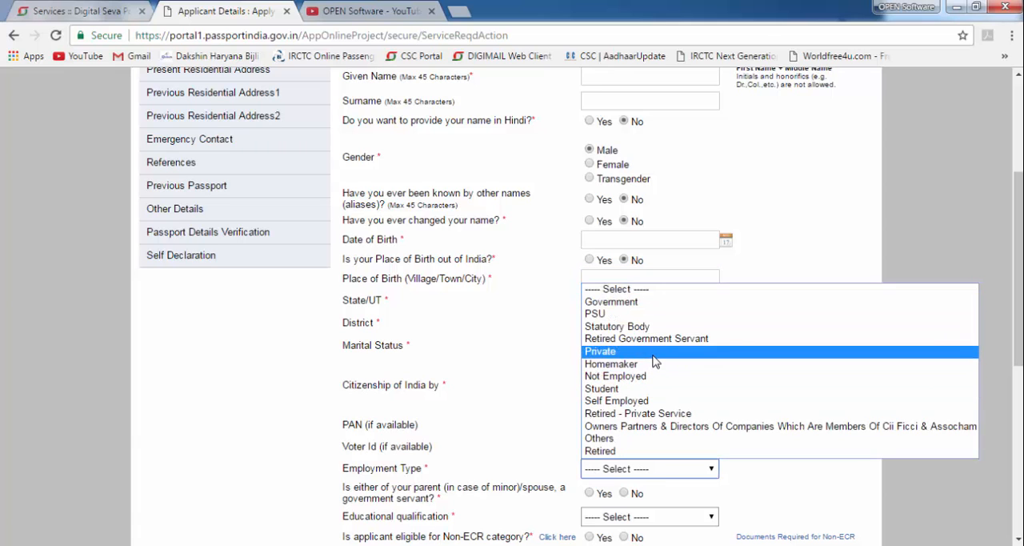
pyautogui.click(625, 440)
pyautogui.scroll(-2, 608, 420)
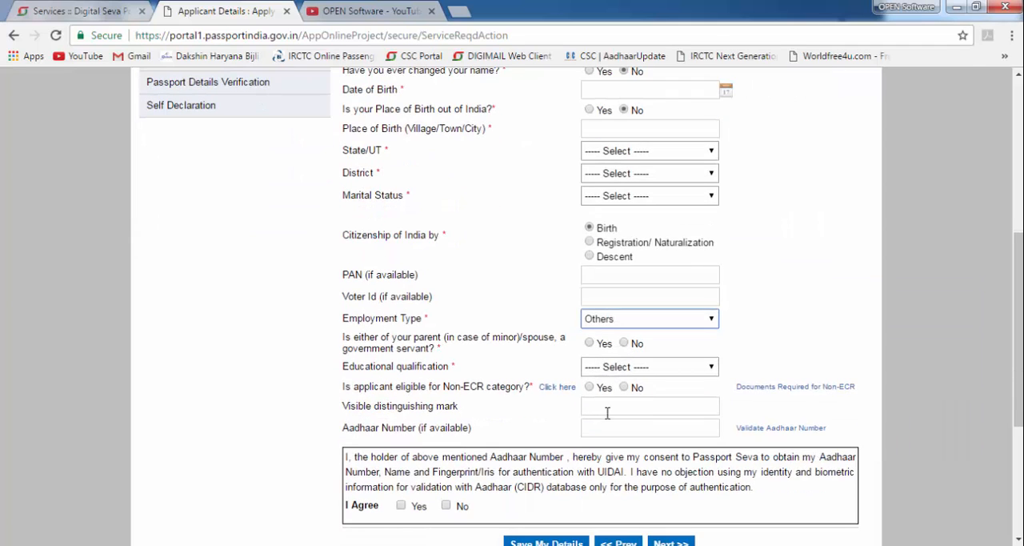
pyautogui.click(625, 343)
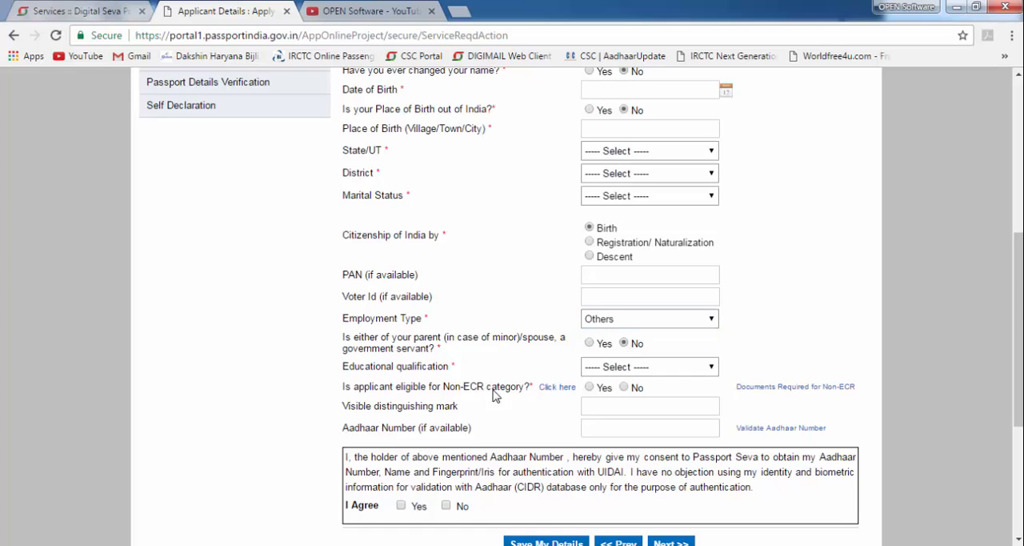
# - Answer No to Non-ECR eligibility, agree to the Aadhaar authentication consent and save the applicant details
pyautogui.click(606, 369)
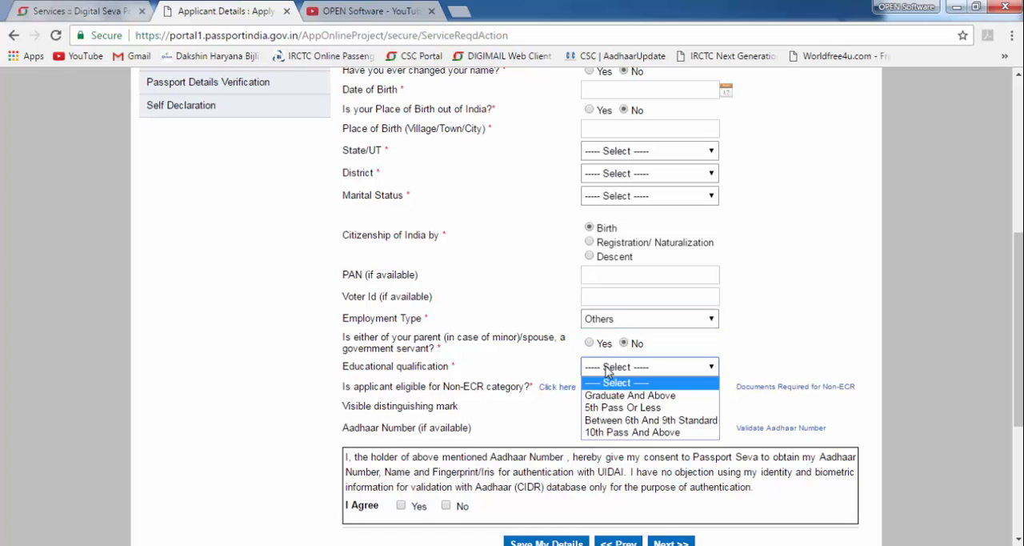
pyautogui.click(728, 355)
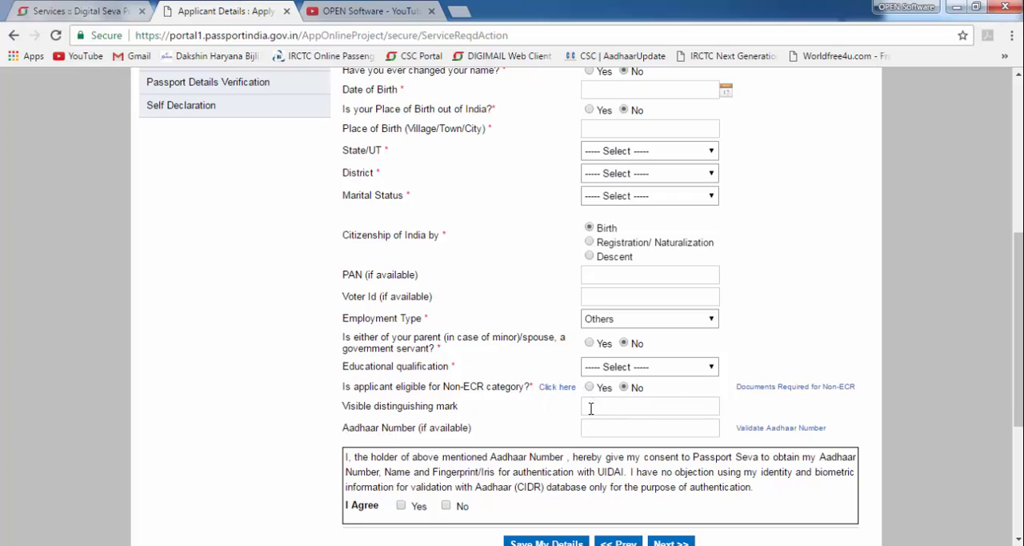
pyautogui.click(628, 425)
pyautogui.scroll(-2, 698, 422)
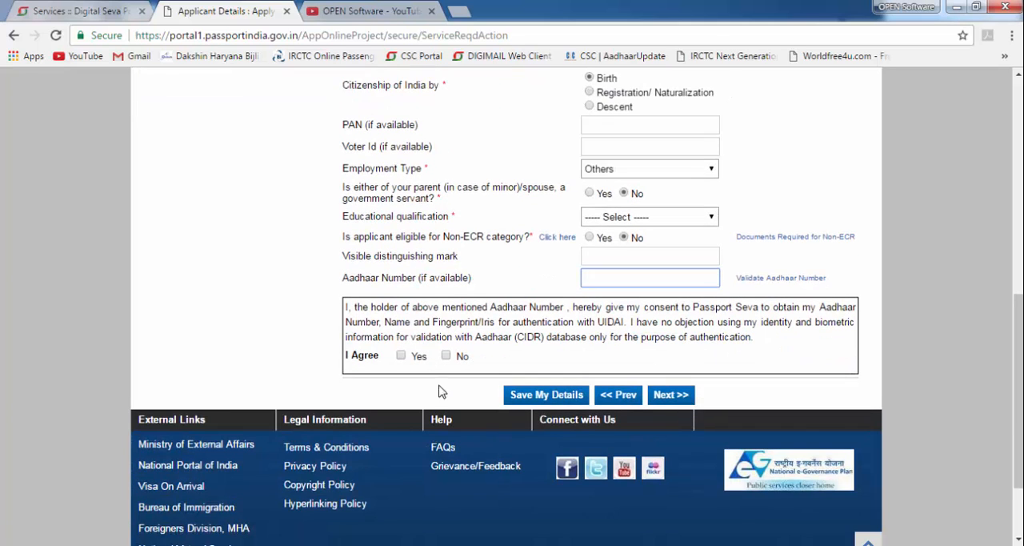
pyautogui.click(402, 357)
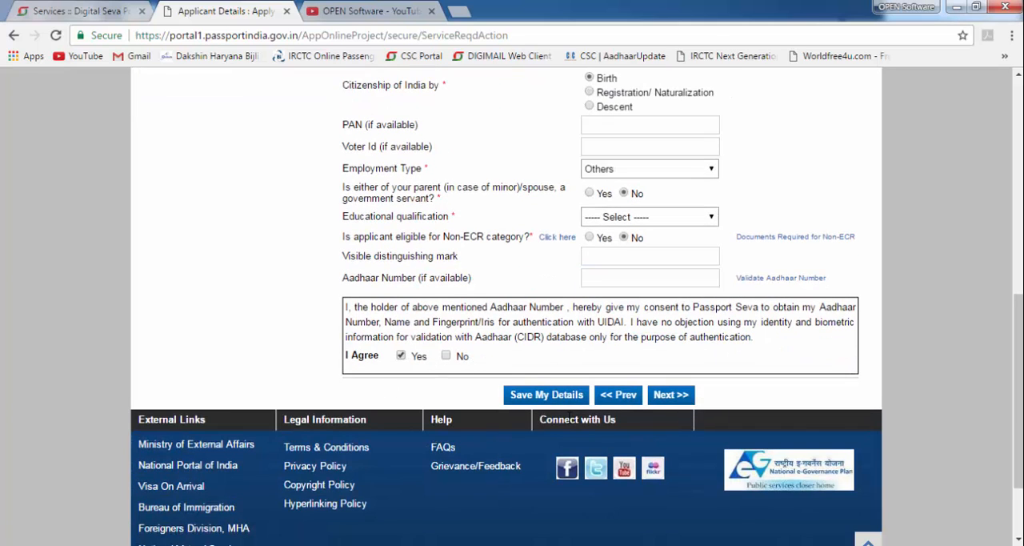
pyautogui.click(549, 400)
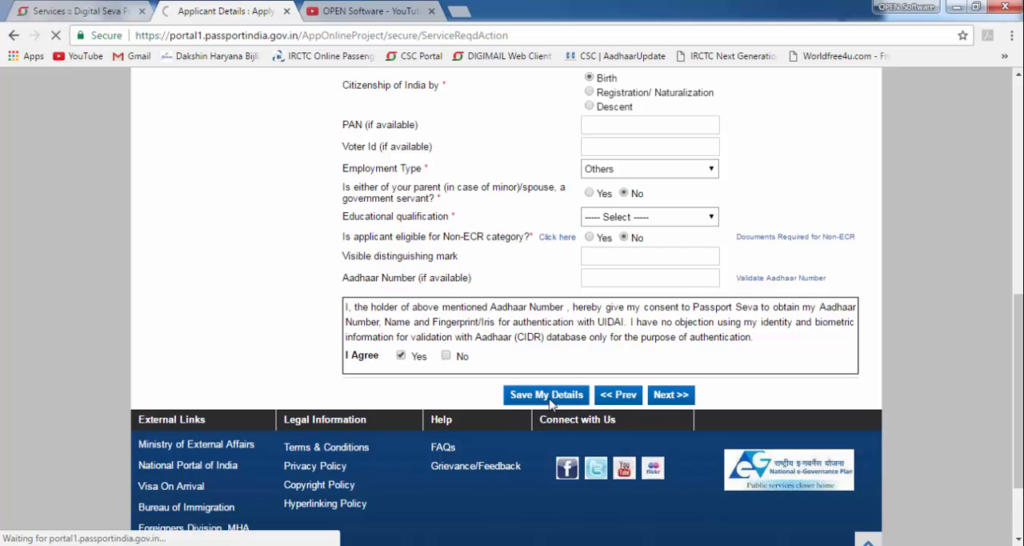
pyautogui.scroll(-2, 496, 327)
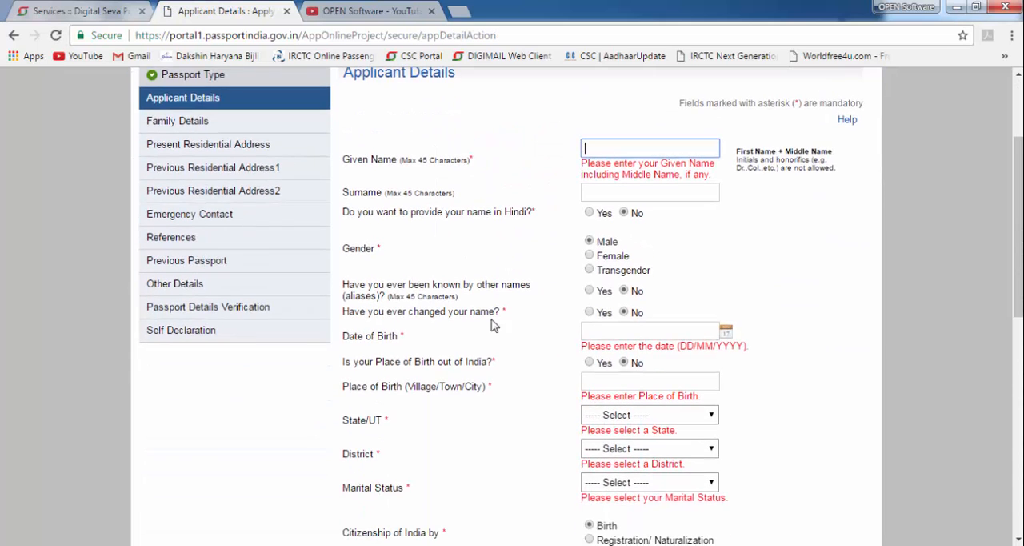
pyautogui.scroll(-8, 494, 324)
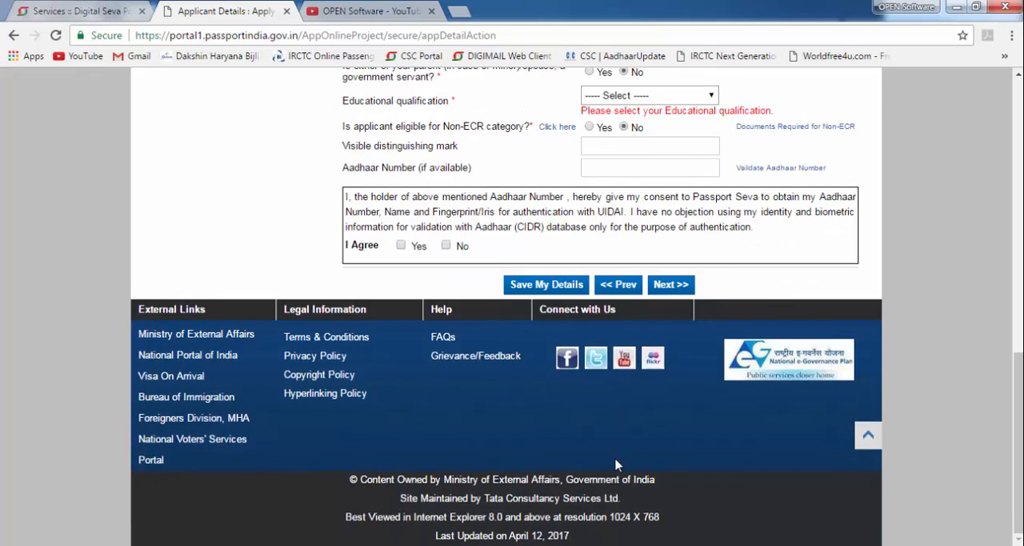
pyautogui.scroll(7, 616, 462)
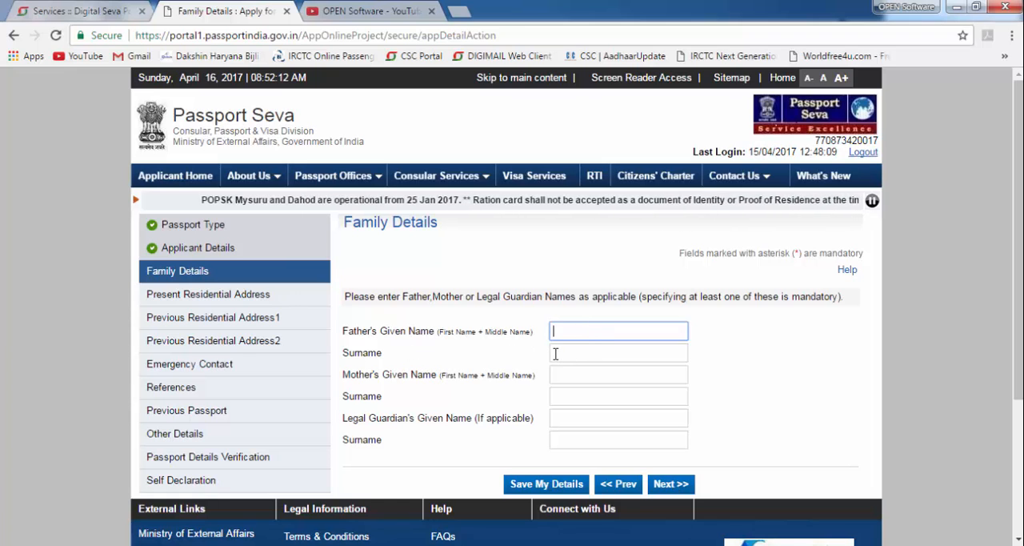
pyautogui.moveTo(542, 313)
pyautogui.mouseDown()
pyautogui.moveTo(721, 335)
pyautogui.moveTo(714, 346)
pyautogui.mouseUp()
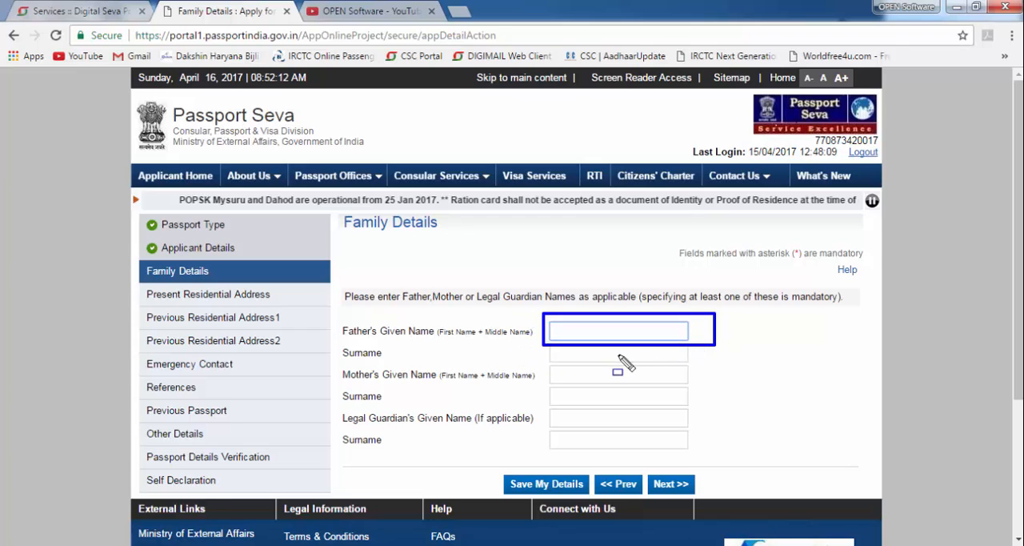
pyautogui.moveTo(537, 364); pyautogui.dragTo(718, 387)
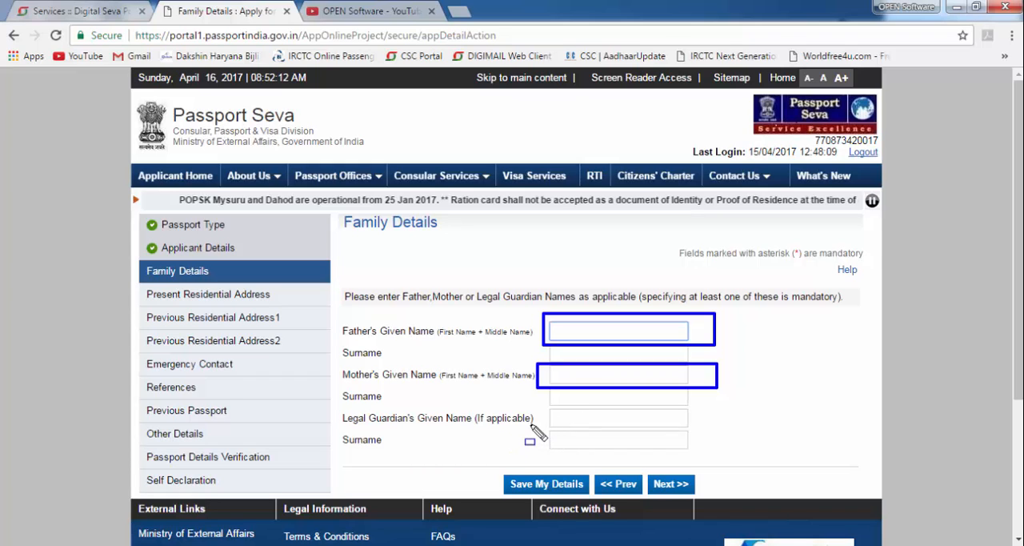
pyautogui.moveTo(534, 424)
pyautogui.mouseDown()
pyautogui.moveTo(736, 463)
pyautogui.moveTo(684, 400)
pyautogui.moveTo(706, 404)
pyautogui.mouseUp()
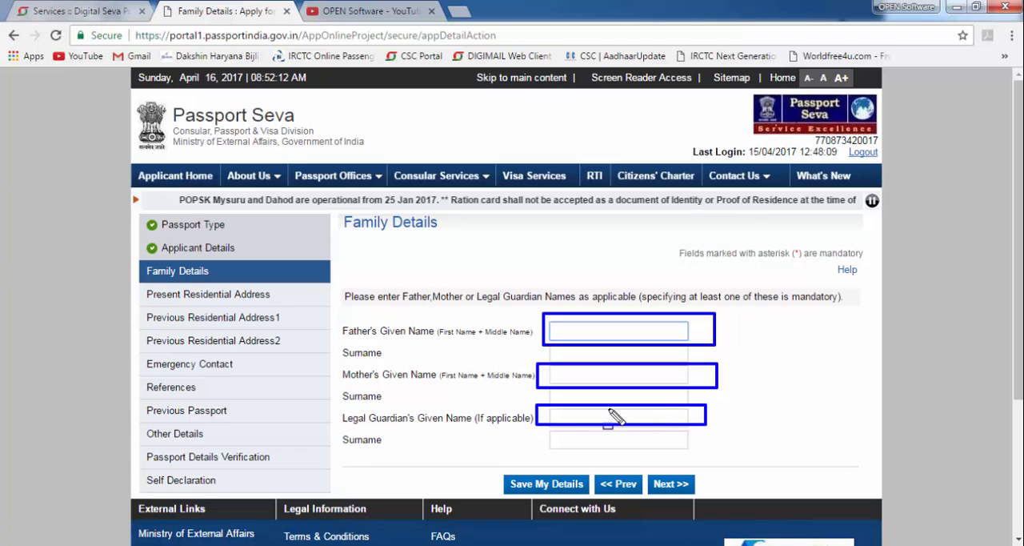
# - Enter the father's given name in the family details, leaving the father's surname blank
pyautogui.click(572, 329)
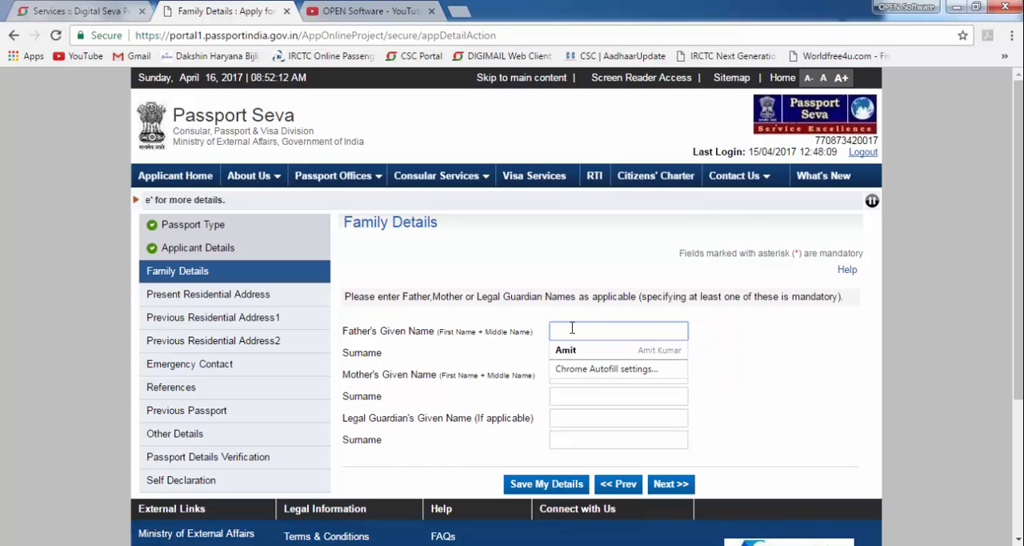
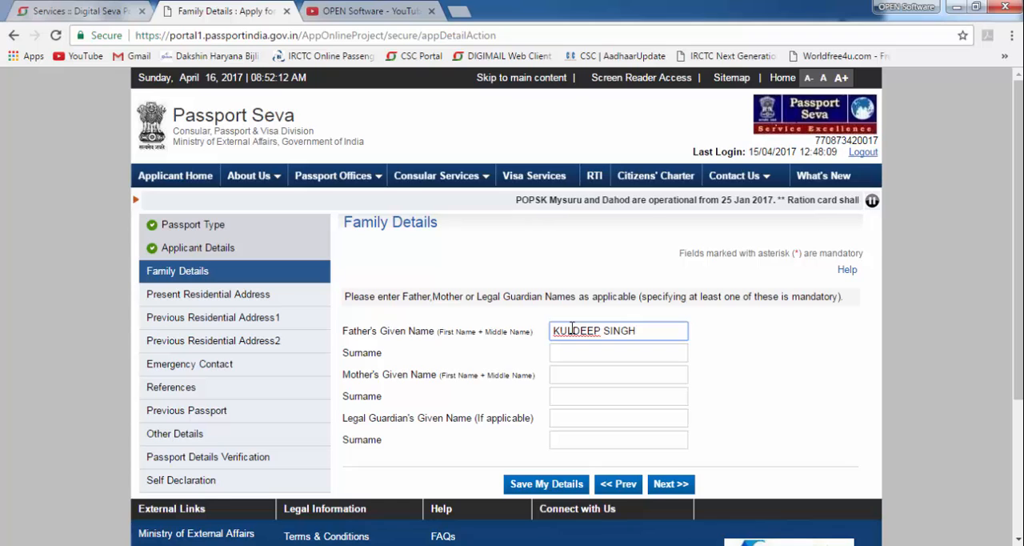
pyautogui.press('Tab')
pyautogui.press('Tab')
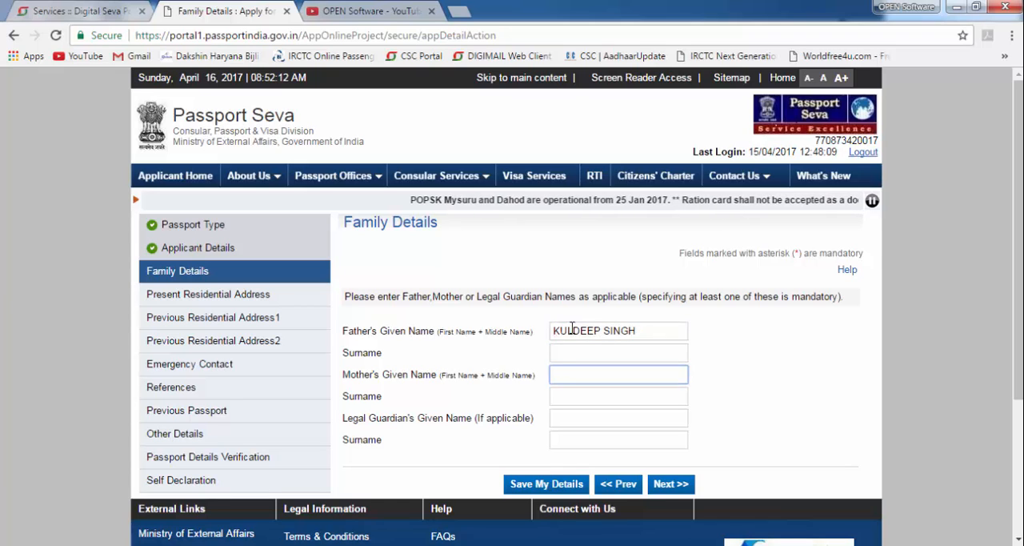
# - Enter the mother's and the legal guardian's given names, and continue to the present residential address
pyautogui.write('VIRMATI')
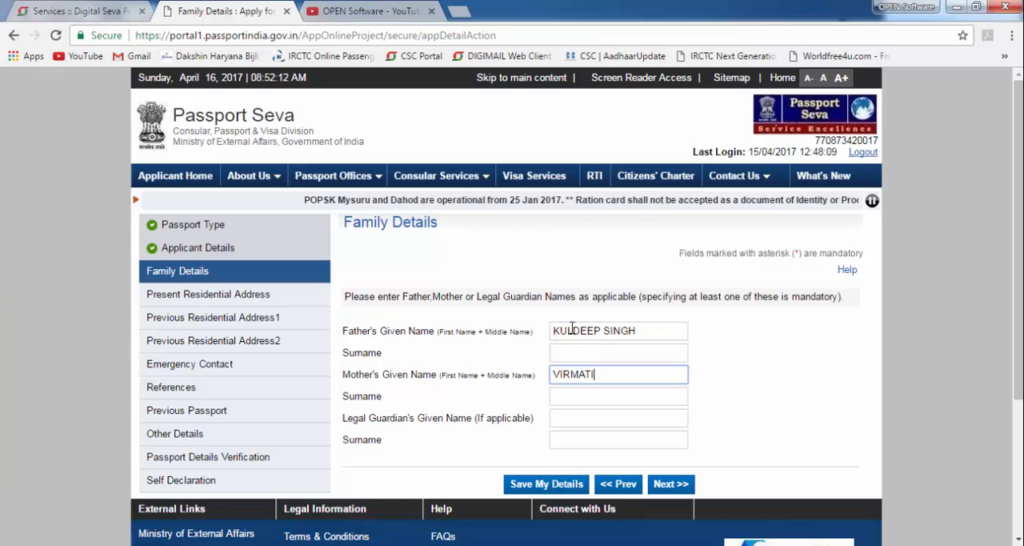
pyautogui.press('Tab')
pyautogui.press('Tab')
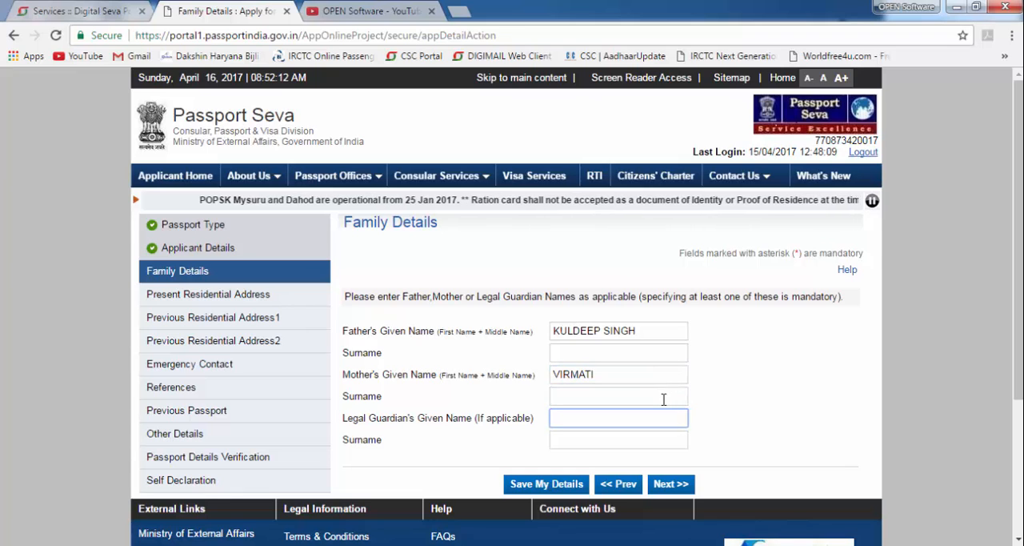
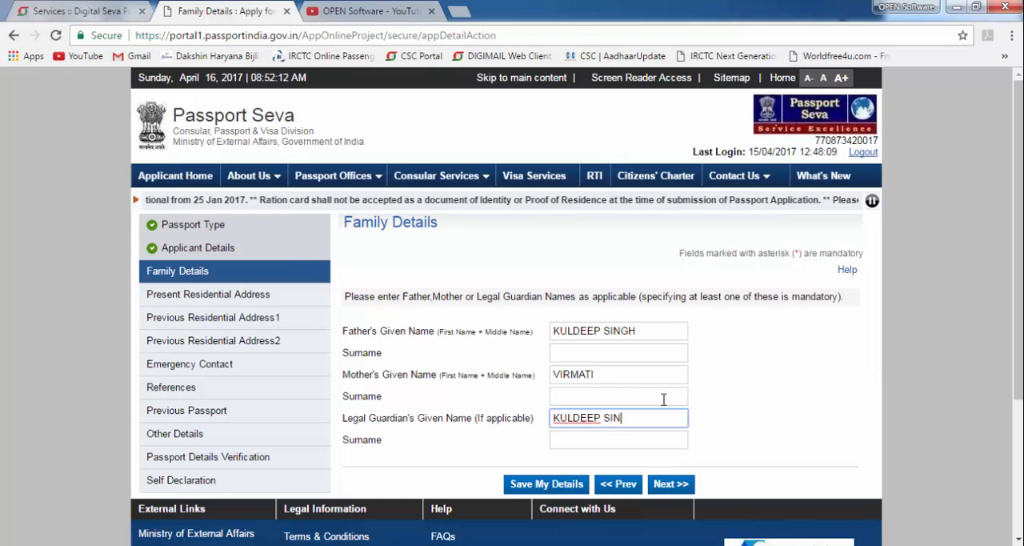
pyautogui.click(670, 484)
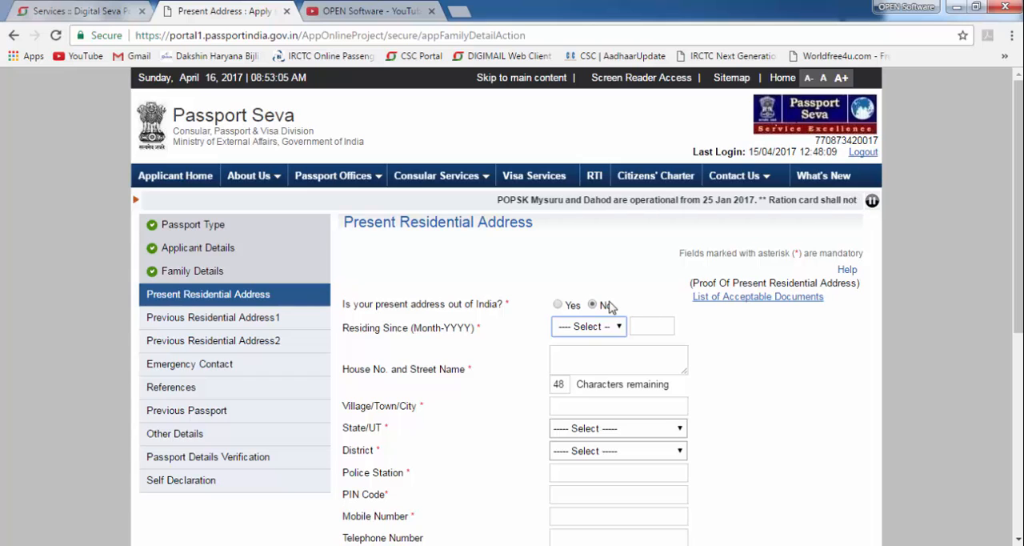
# - Set the residing-since date of the present address to May 1991
pyautogui.click(615, 329)
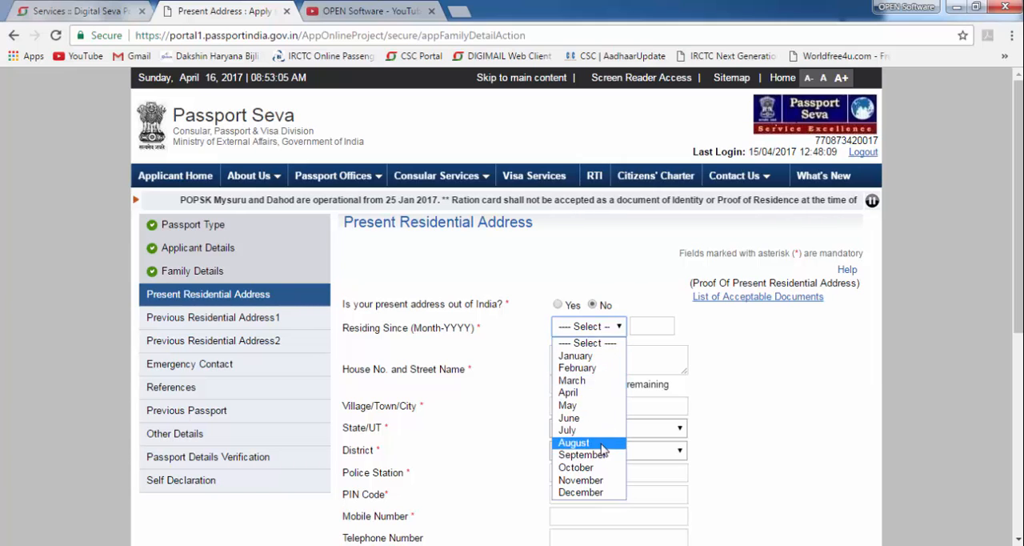
pyautogui.click(582, 409)
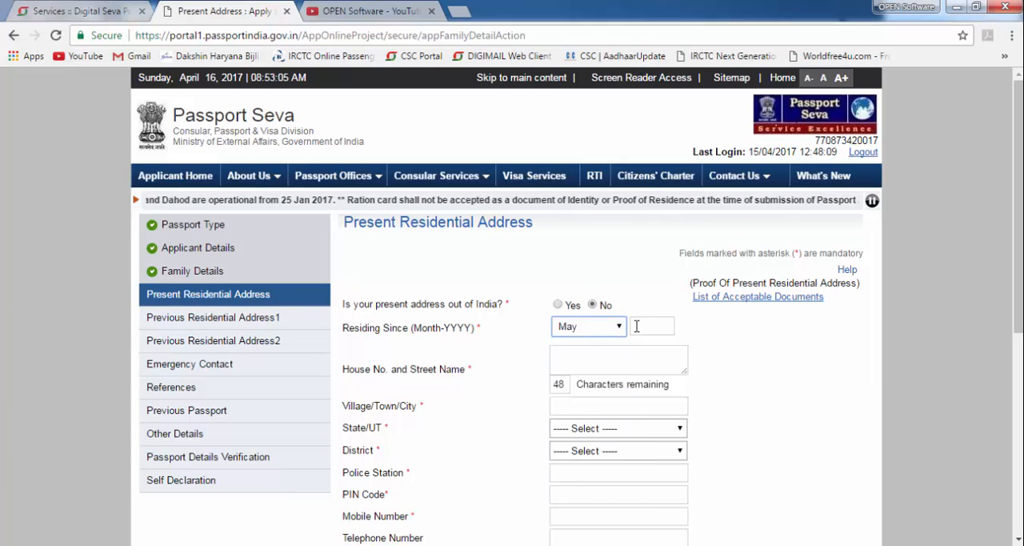
pyautogui.click(648, 320)
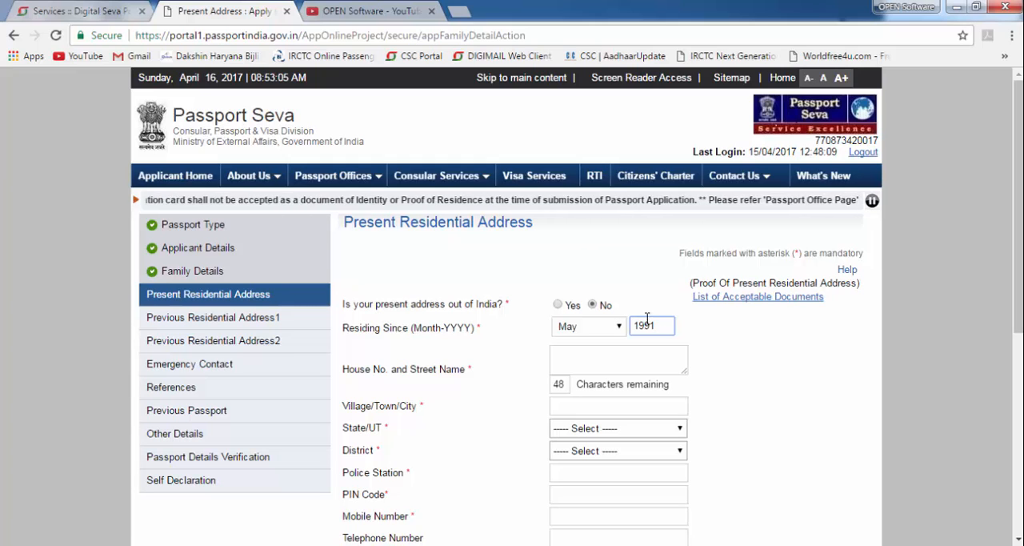
# - Go through the remaining present address fields, from house number and street name to e-mail Id and the permanent address question
pyautogui.click(608, 362)
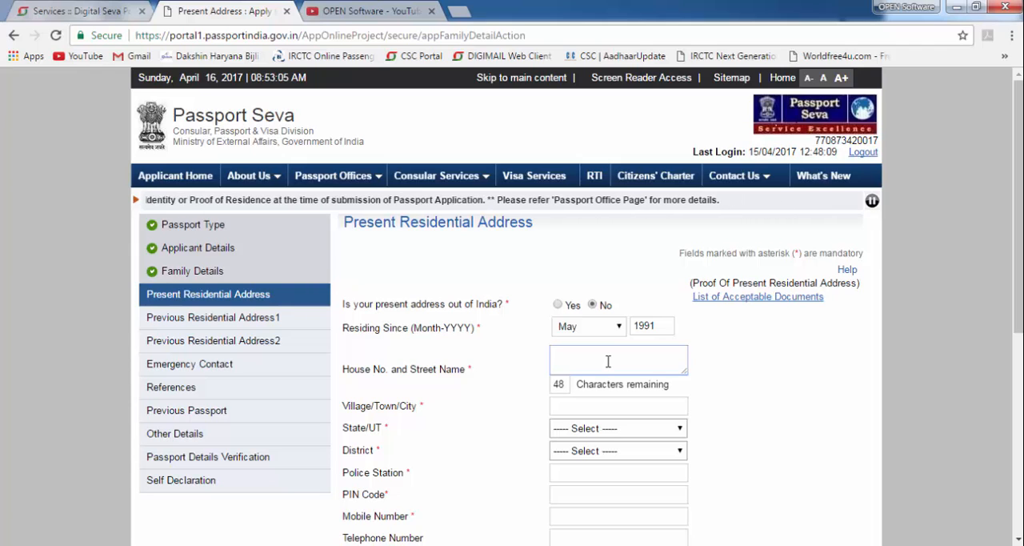
pyautogui.click(619, 407)
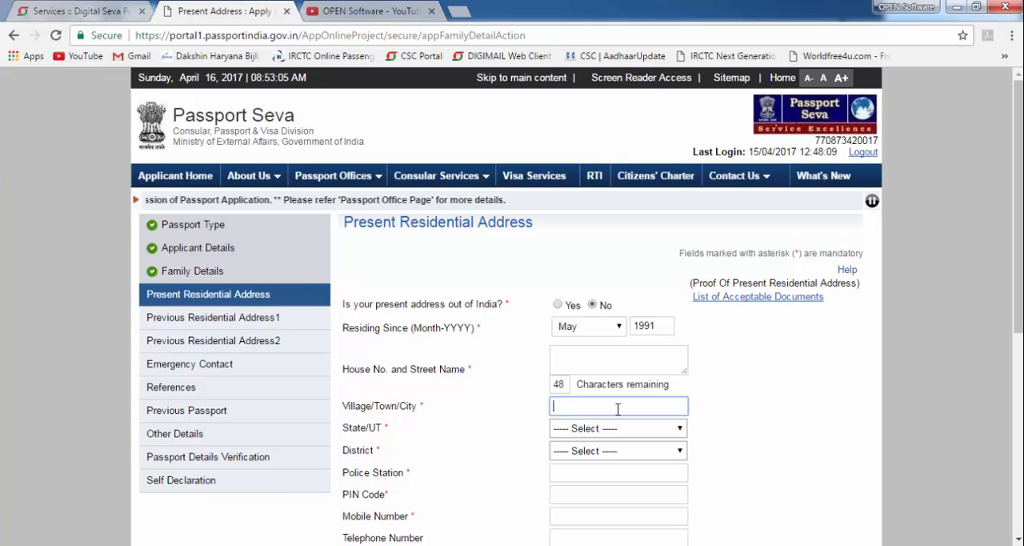
pyautogui.click(612, 430)
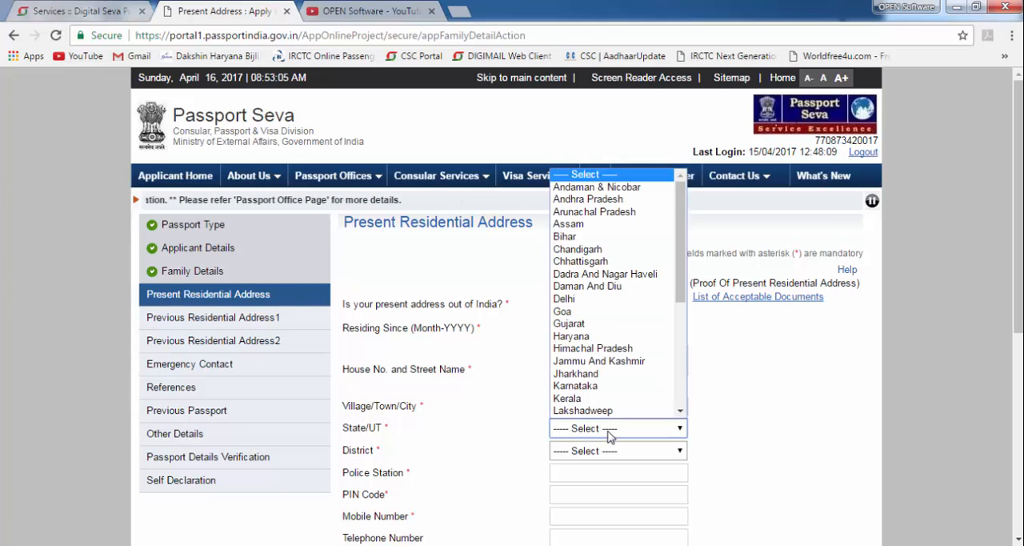
pyautogui.click(608, 433)
pyautogui.click(602, 452)
pyautogui.scroll(-1, 599, 449)
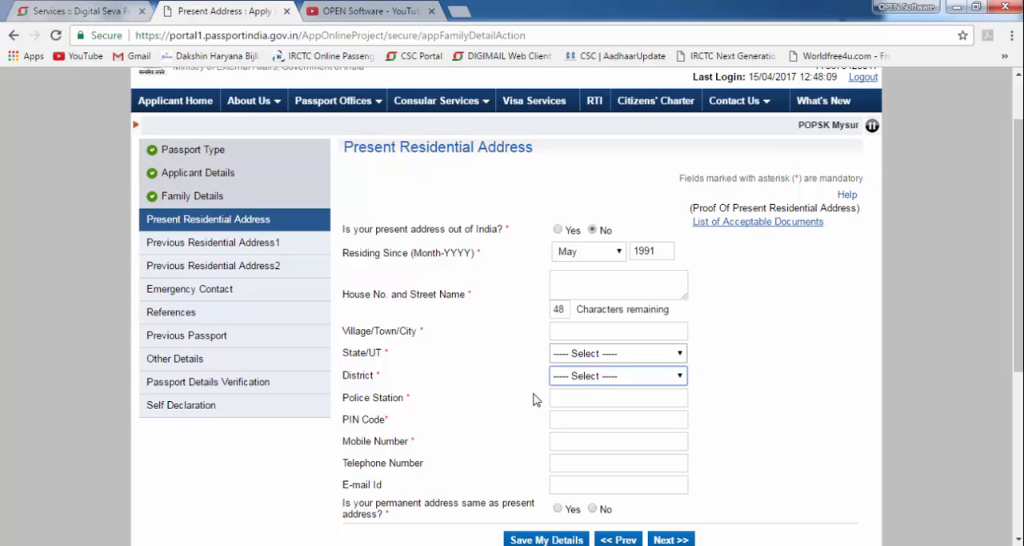
pyautogui.click(590, 420)
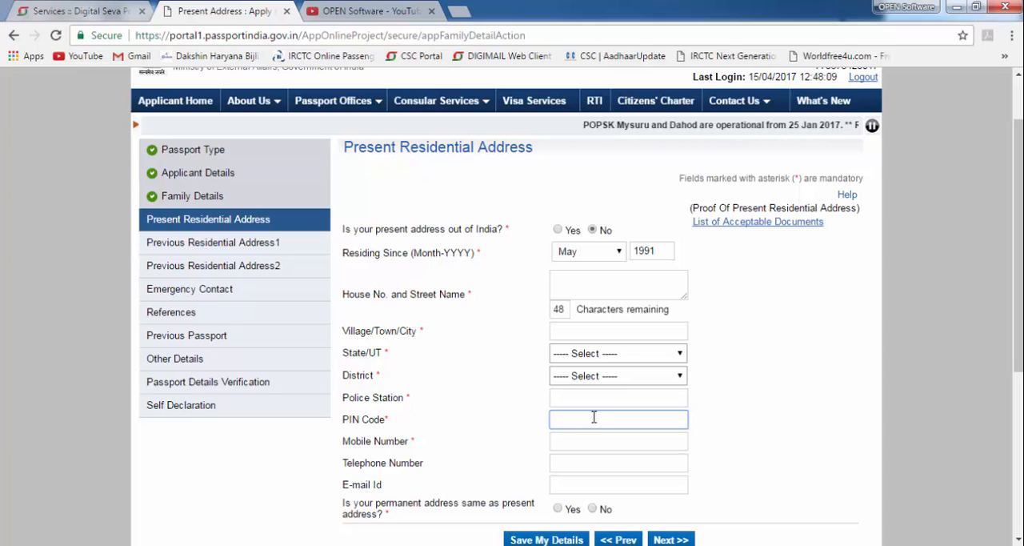
pyautogui.click(585, 441)
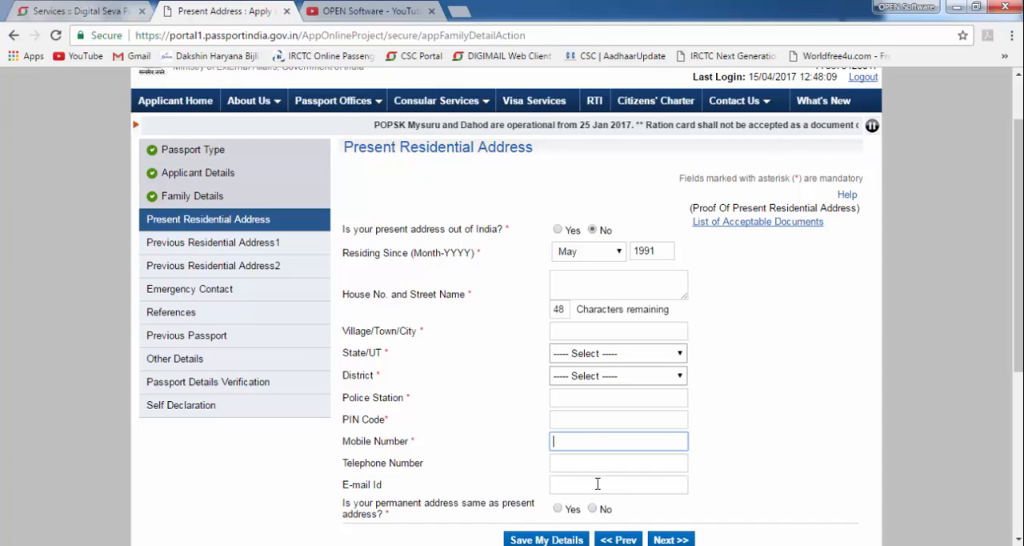
pyautogui.click(599, 480)
pyautogui.scroll(-1, 600, 476)
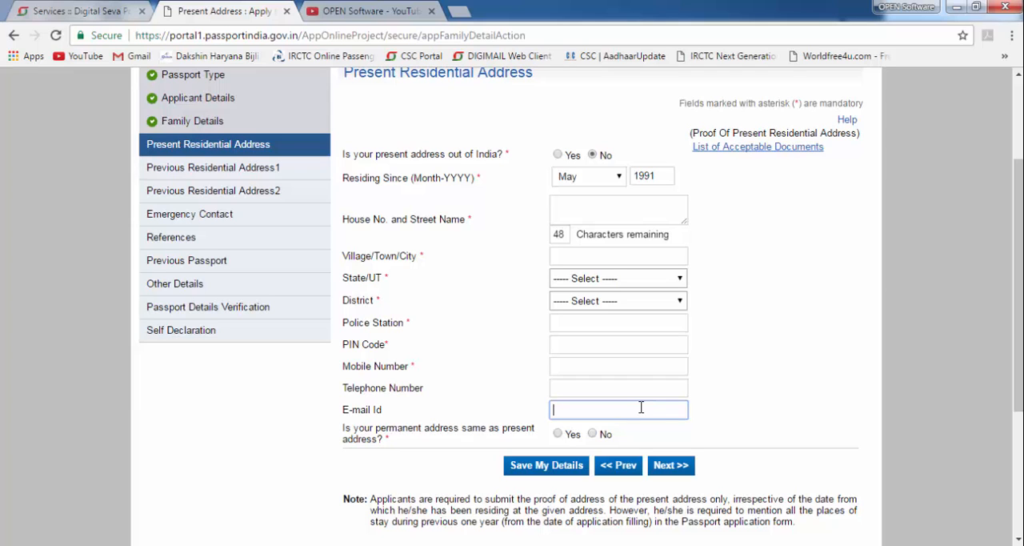
pyautogui.scroll(-1, 645, 405)
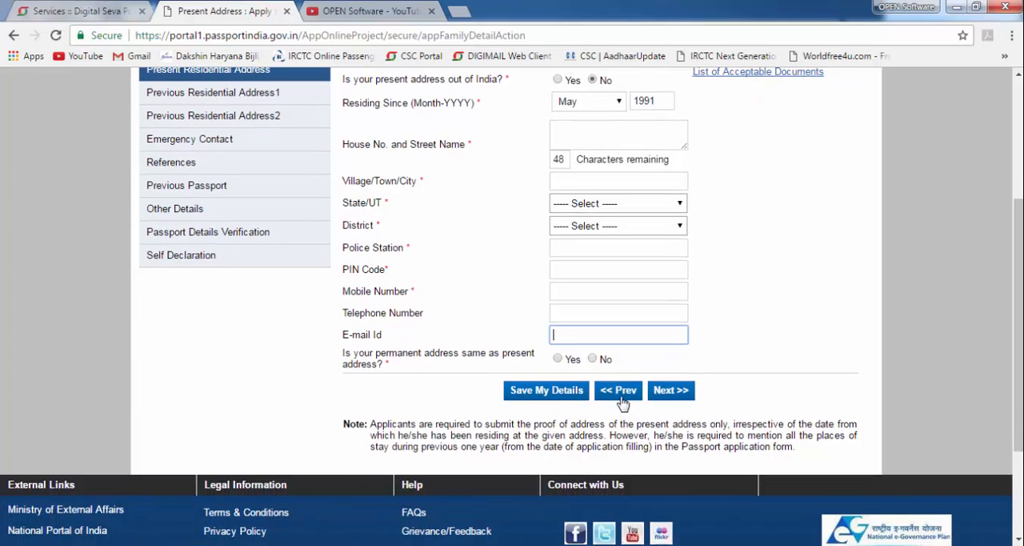
pyautogui.scroll(1, 623, 404)
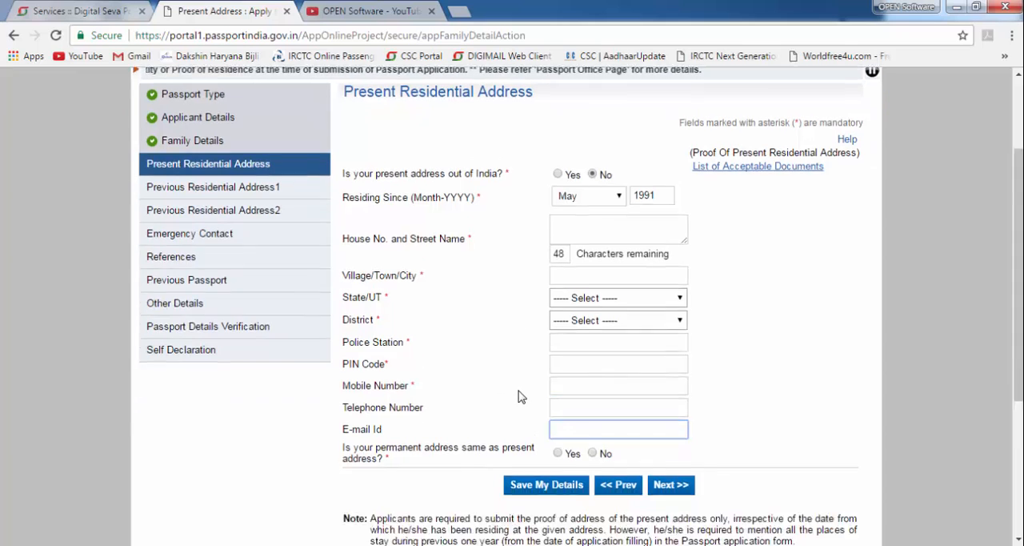
pyautogui.scroll(-1, 520, 396)
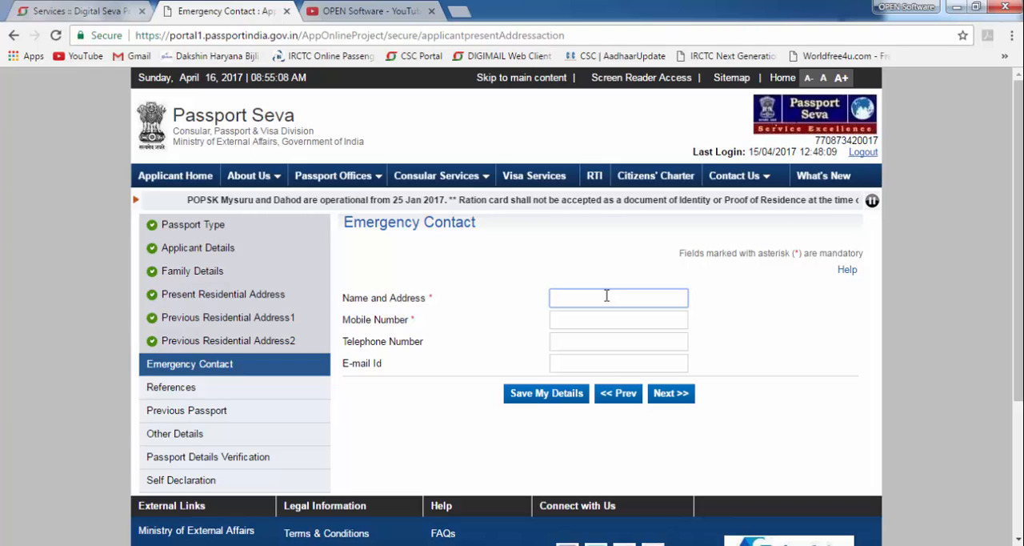
# - Go through the emergency contact's name and address, mobile number and e-mail Id fields, and continue to the references
pyautogui.moveTo(531, 270); pyautogui.dragTo(702, 306)
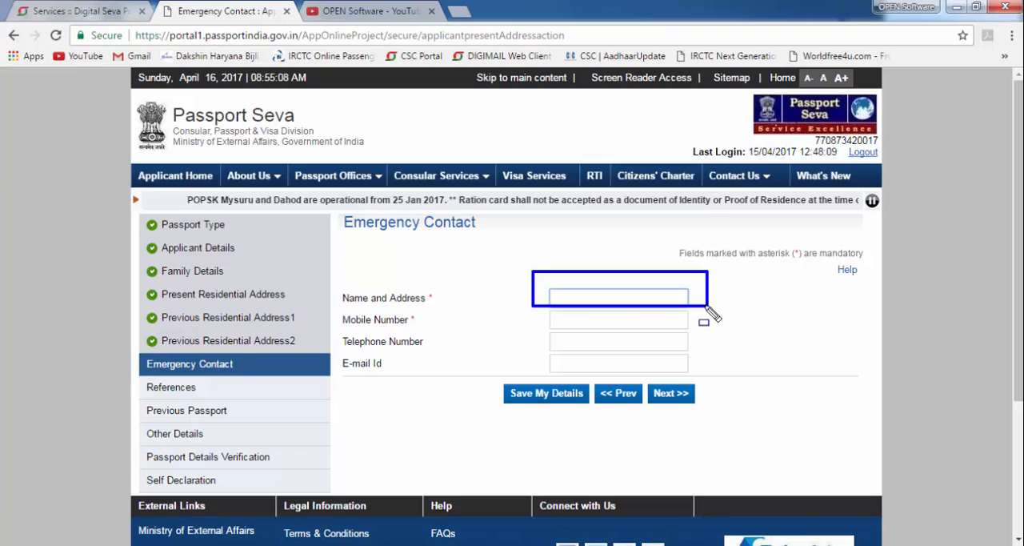
pyautogui.moveTo(529, 308); pyautogui.dragTo(706, 328)
pyautogui.moveTo(522, 354)
pyautogui.mouseDown()
pyautogui.moveTo(714, 373)
pyautogui.moveTo(719, 383)
pyautogui.mouseUp()
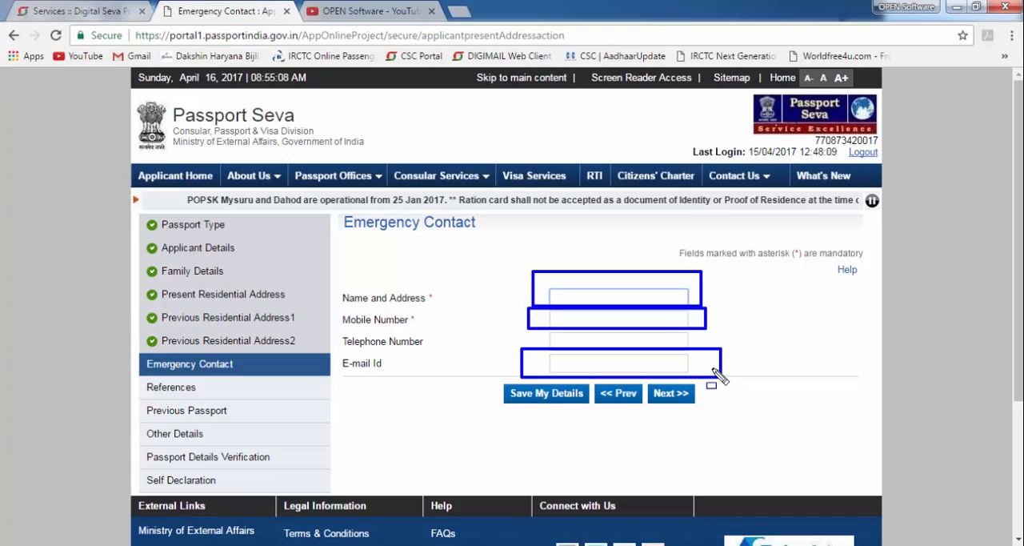
pyautogui.press('Escape')
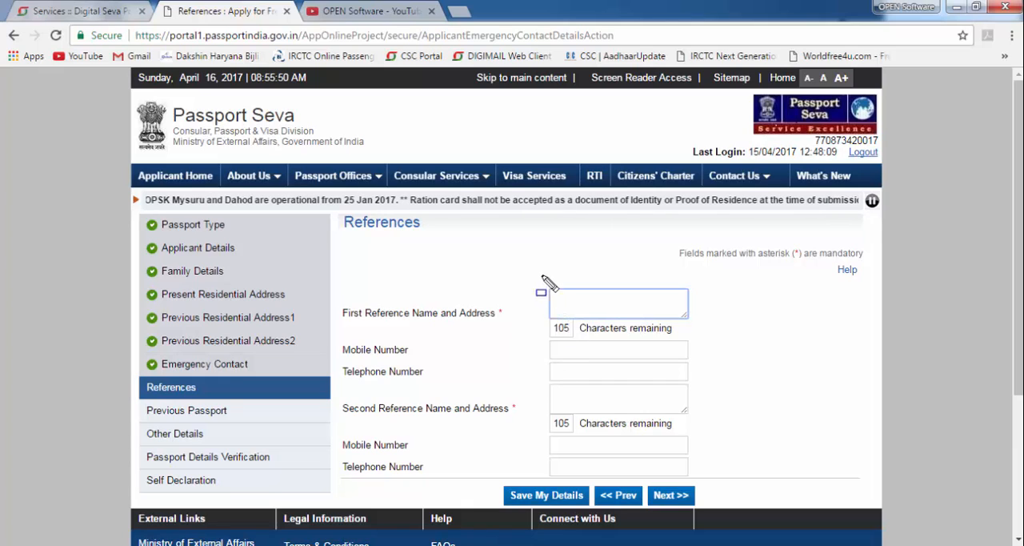
# - Go through the name and address and mobile number fields of the first and second references
pyautogui.moveTo(525, 268)
pyautogui.mouseDown()
pyautogui.moveTo(638, 322)
pyautogui.moveTo(717, 343)
pyautogui.moveTo(714, 326)
pyautogui.mouseUp()
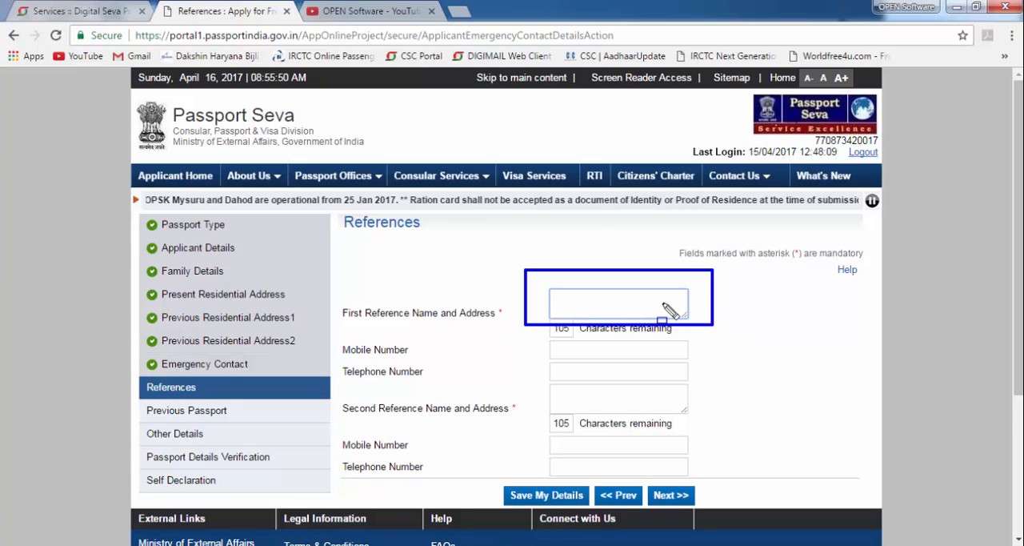
pyautogui.moveTo(519, 341); pyautogui.dragTo(715, 366)
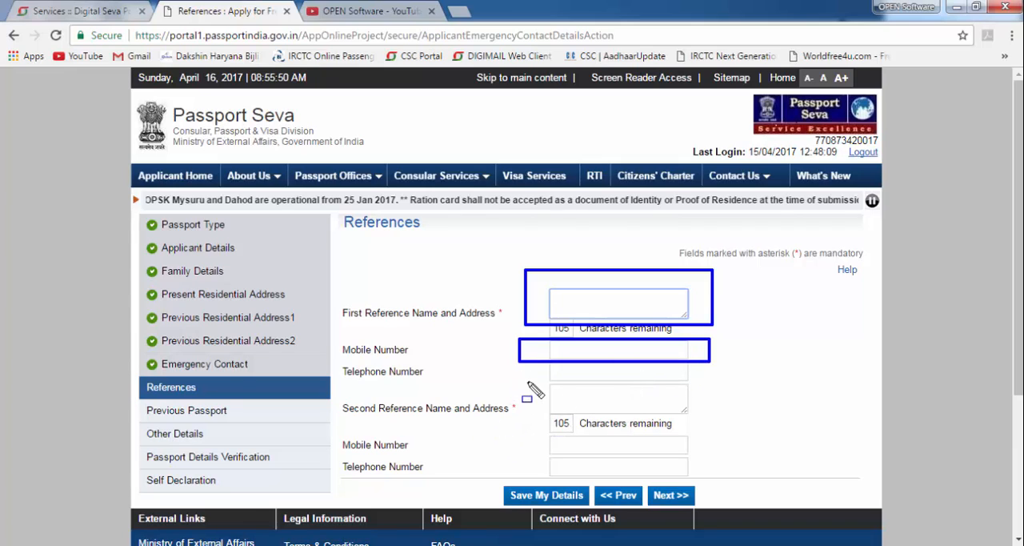
pyautogui.moveTo(521, 374)
pyautogui.mouseDown()
pyautogui.moveTo(703, 428)
pyautogui.moveTo(708, 418)
pyautogui.mouseUp()
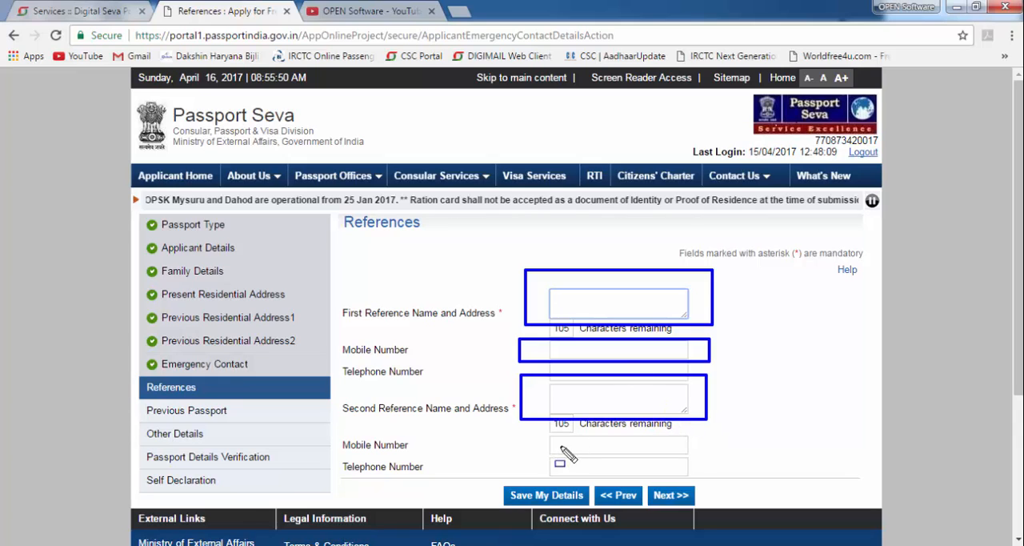
pyautogui.moveTo(535, 428)
pyautogui.mouseDown()
pyautogui.moveTo(600, 452)
pyautogui.moveTo(725, 473)
pyautogui.moveTo(724, 457)
pyautogui.mouseUp()
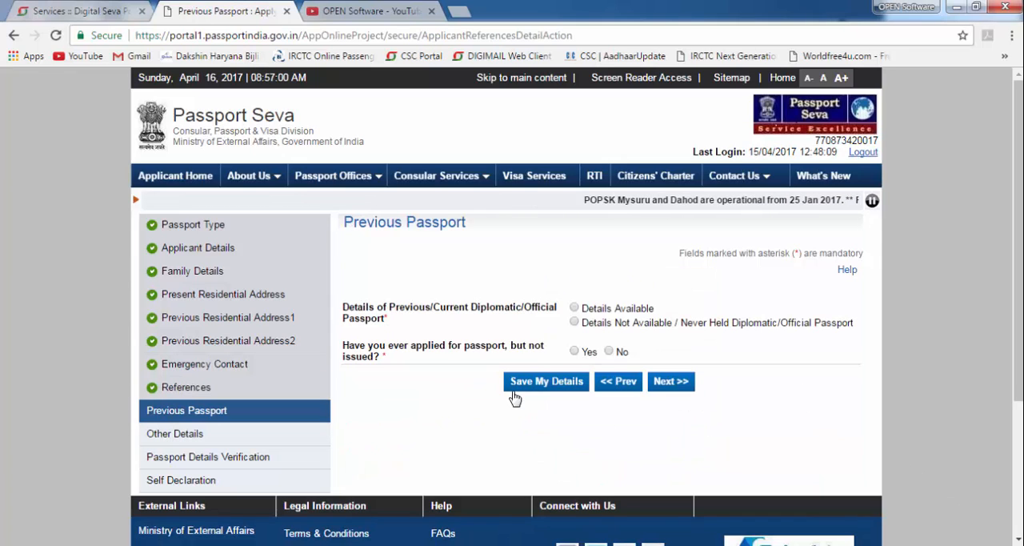
# - Declare that no diplomatic or official passport was ever held, answer No to having applied without issue, and continue to the other details
pyautogui.click(574, 323)
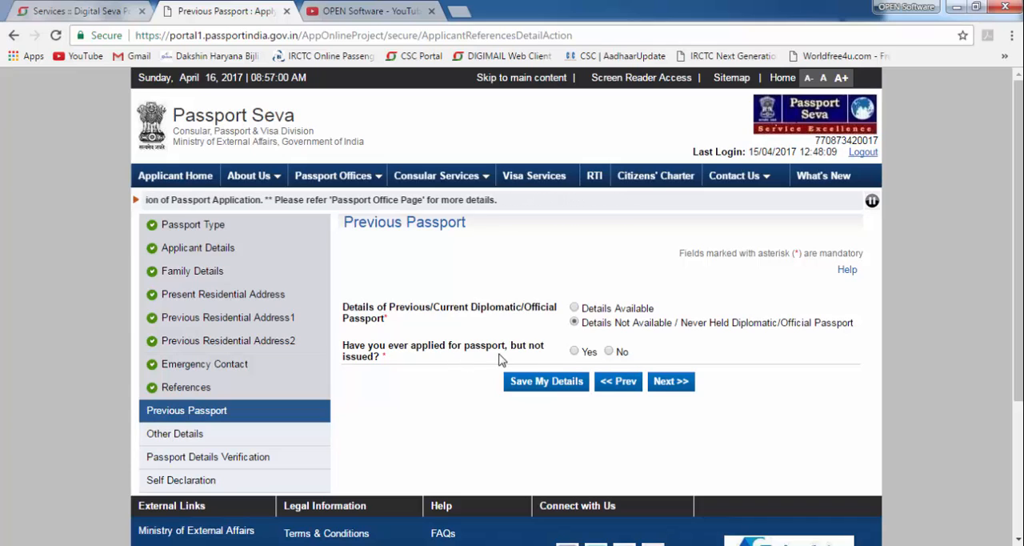
pyautogui.click(614, 355)
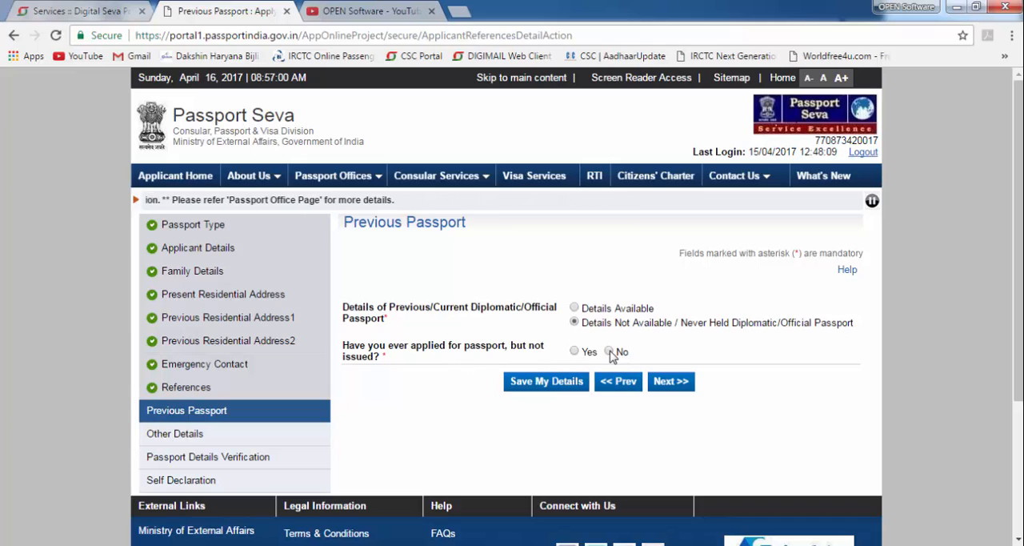
pyautogui.click(673, 384)
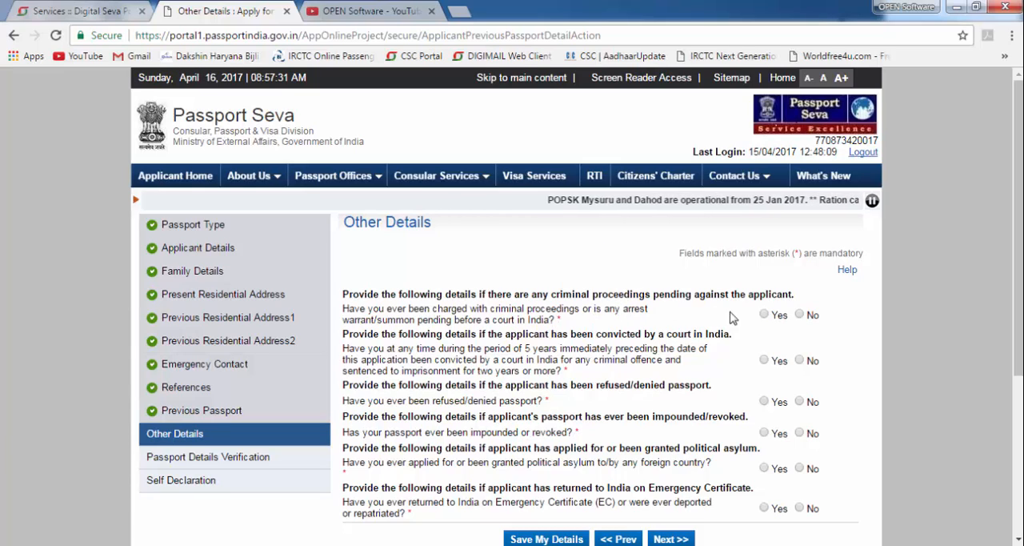
# - Answer No to the criminal proceedings and court conviction questions in the other details, and continue to the passport details verification
pyautogui.click(801, 316)
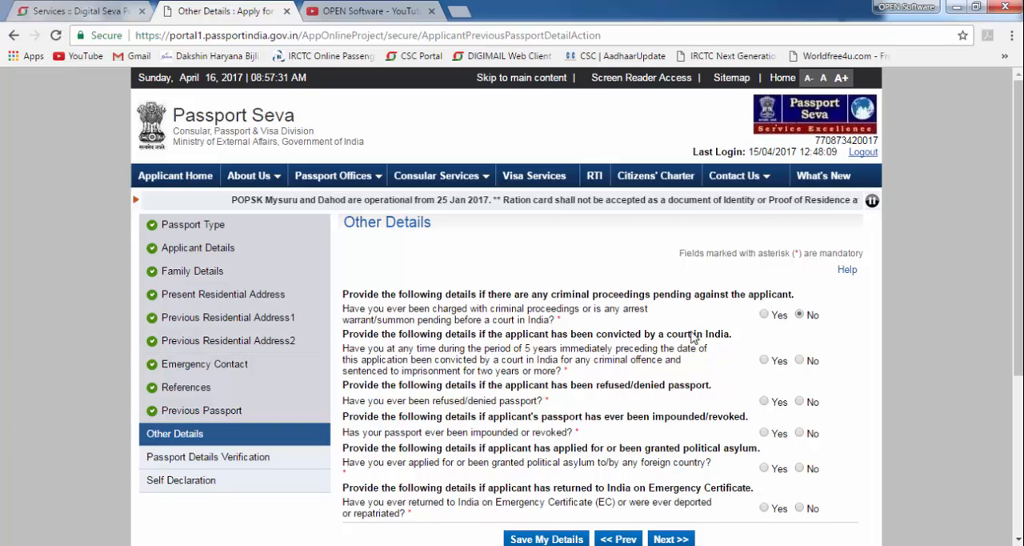
pyautogui.scroll(-1, 804, 312)
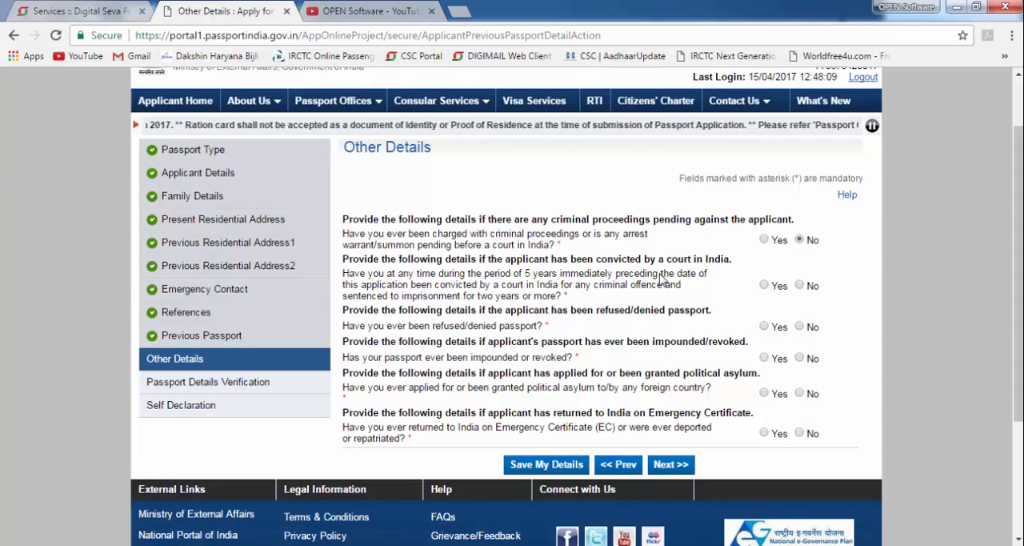
pyautogui.click(798, 286)
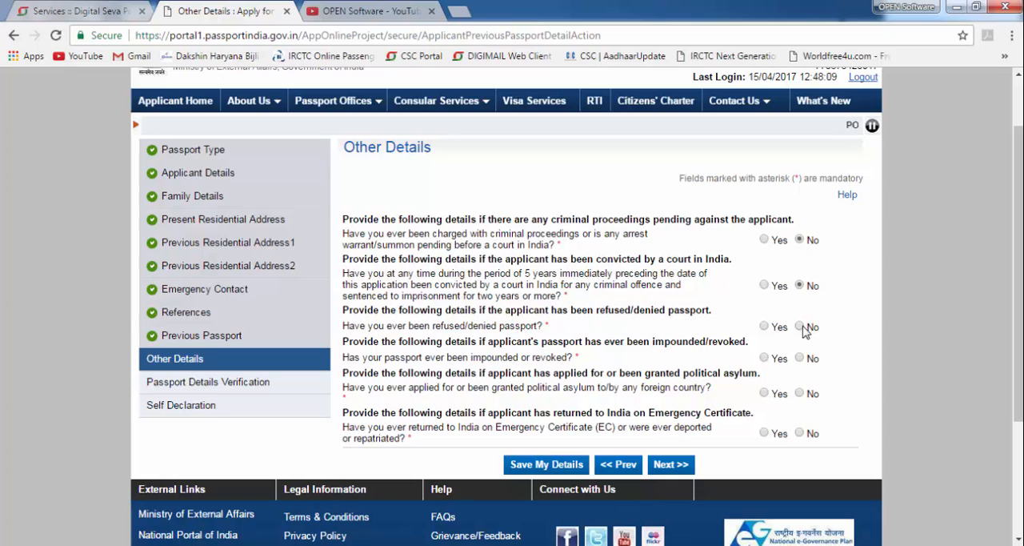
pyautogui.scroll(-2, 694, 340)
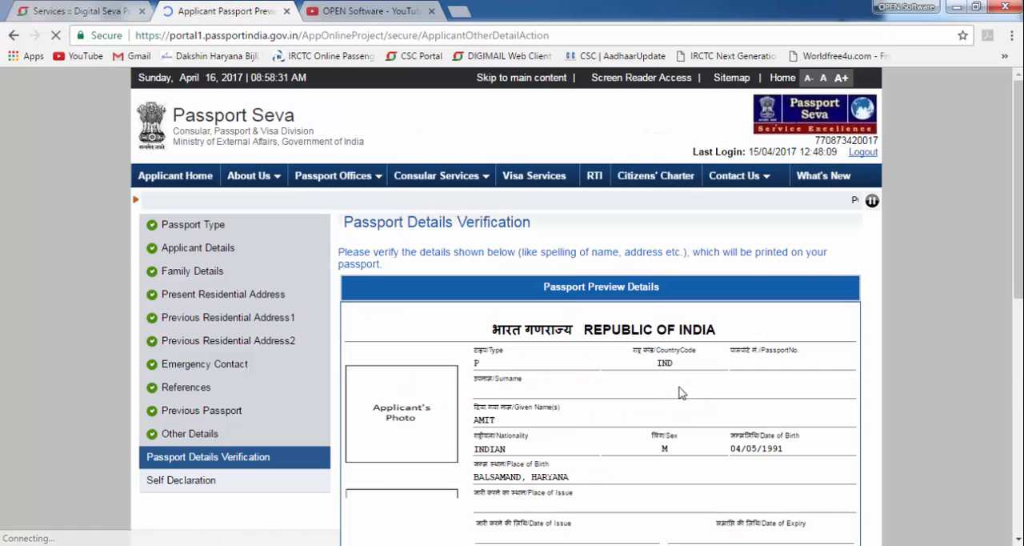
# - Check the passport preview from the applicant's details down to the parents' names and address, and continue to the self declaration
pyautogui.scroll(-3, 572, 368)
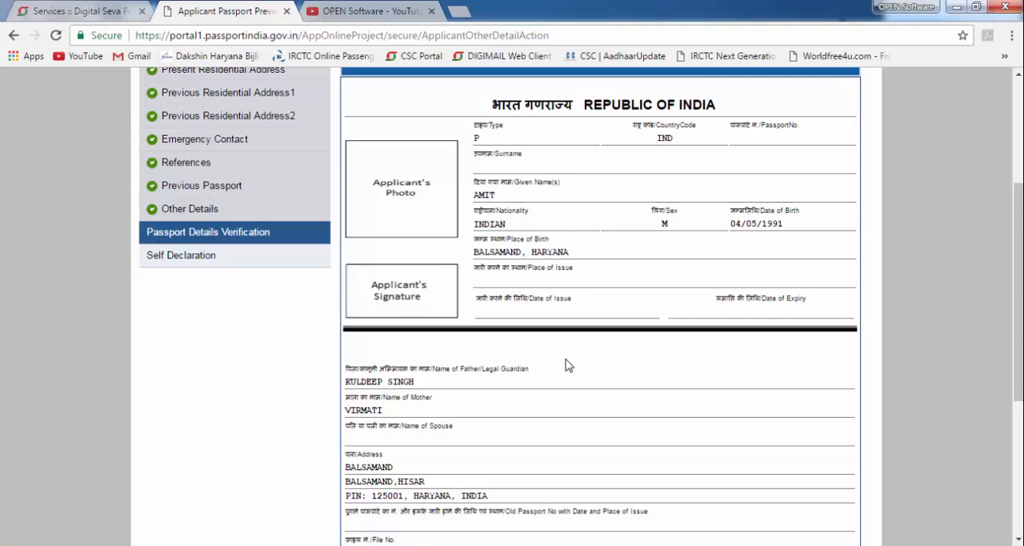
pyautogui.scroll(3, 565, 365)
pyautogui.scroll(-5, 613, 315)
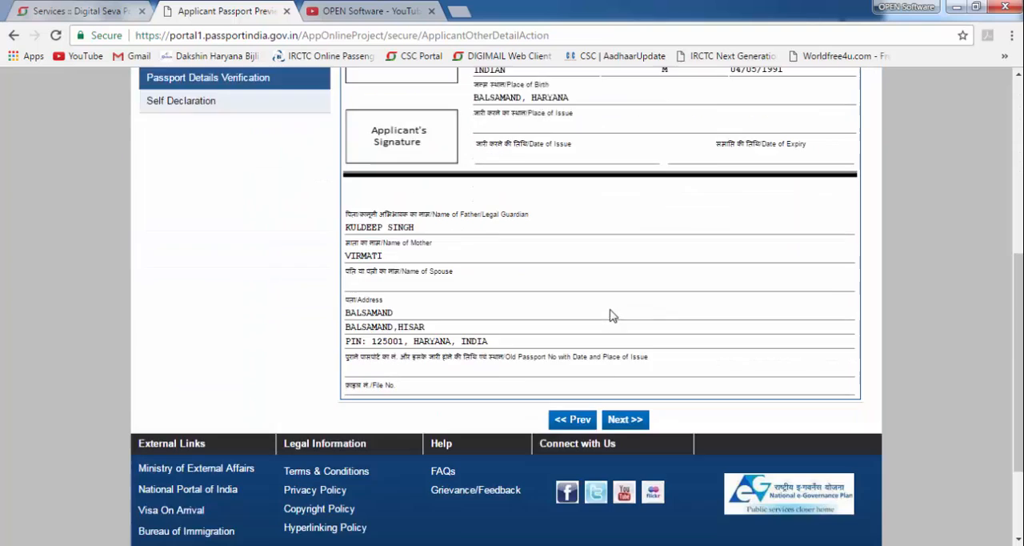
pyautogui.scroll(-2, 613, 315)
pyautogui.scroll(3, 558, 299)
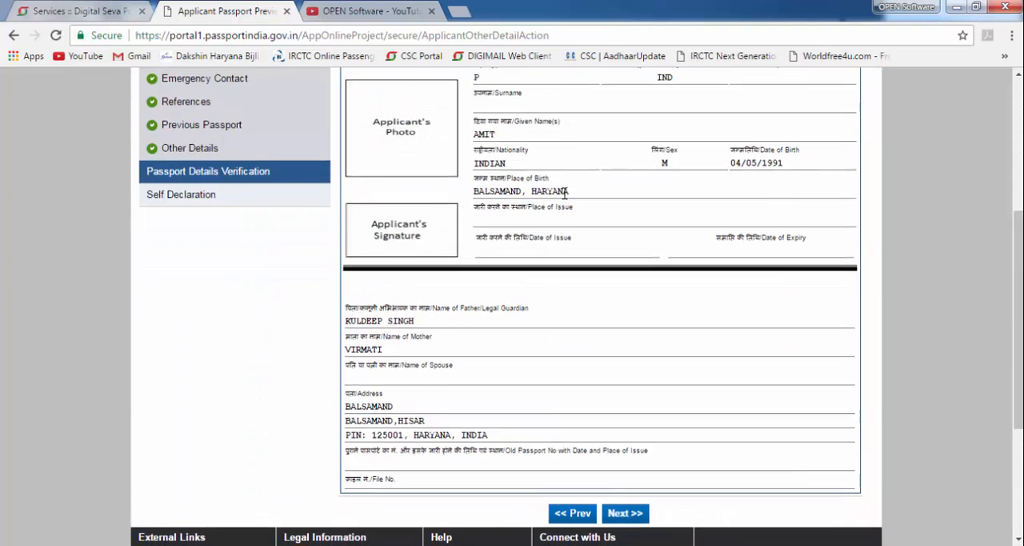
pyautogui.scroll(4, 565, 193)
pyautogui.scroll(-4, 580, 320)
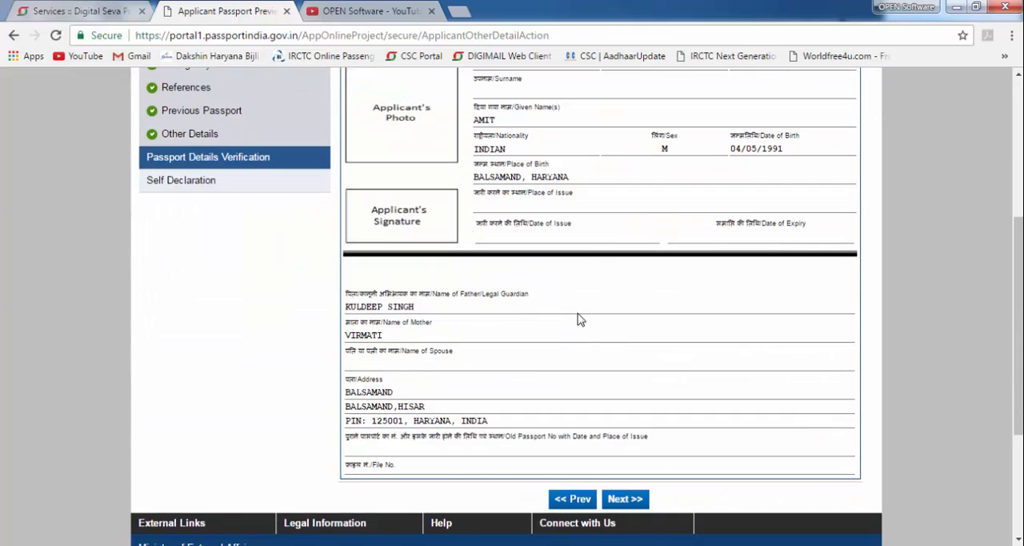
pyautogui.scroll(-2, 626, 336)
pyautogui.click(625, 348)
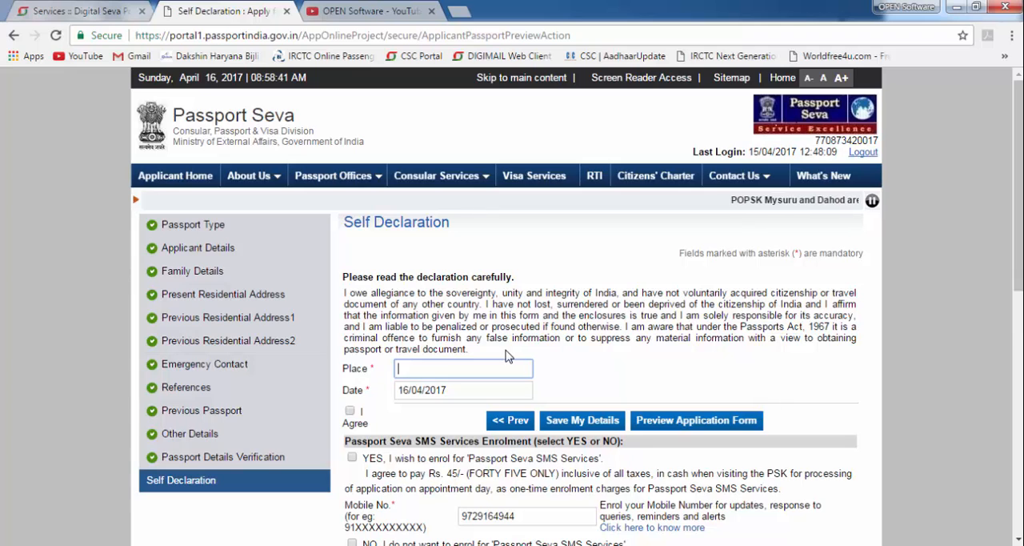
# - Enter BALSAMAND as the place of the self declaration and agree to the declaration
pyautogui.scroll(-3, 506, 354)
pyautogui.scroll(3, 480, 364)
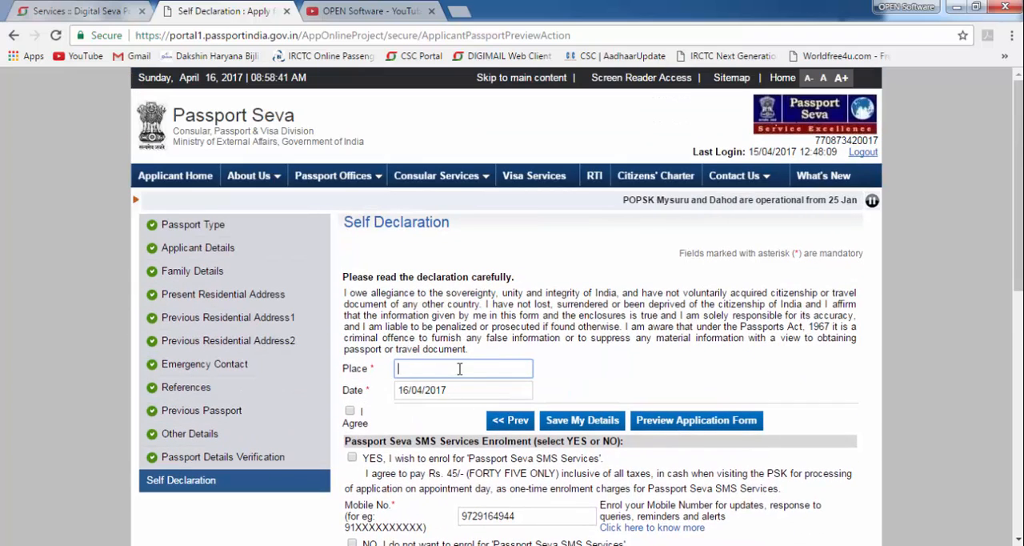
pyautogui.click(460, 368)
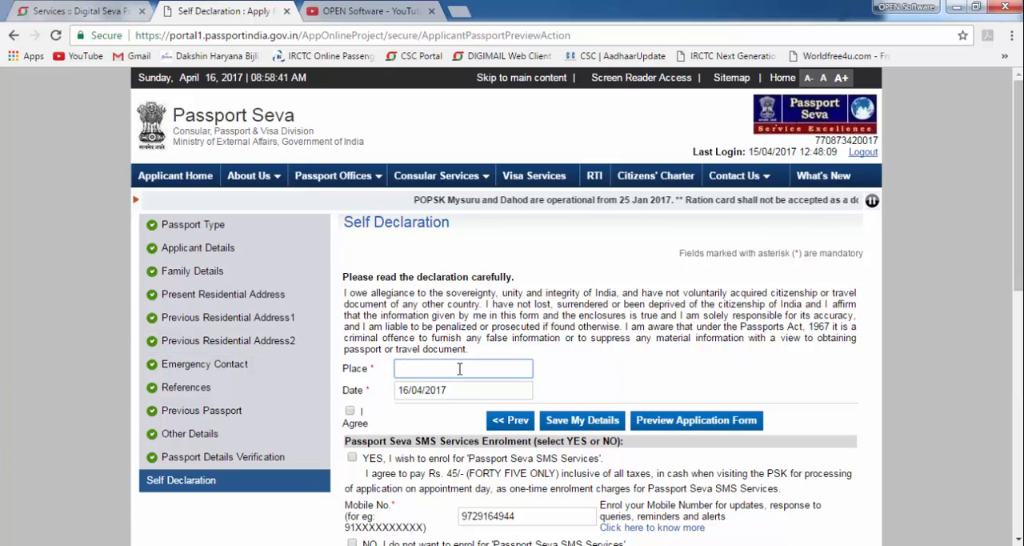
pyautogui.write('BALSAMAND')
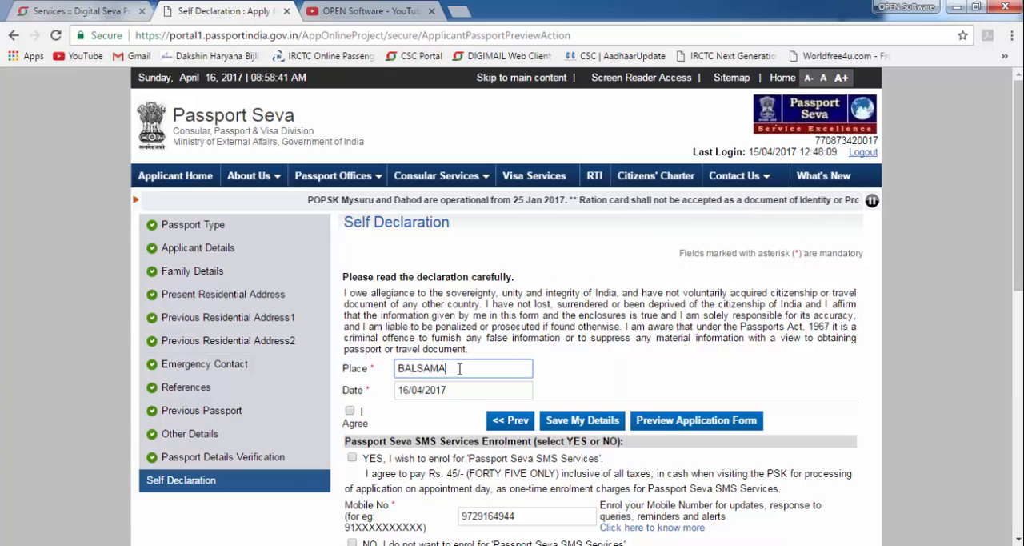
pyautogui.click(352, 411)
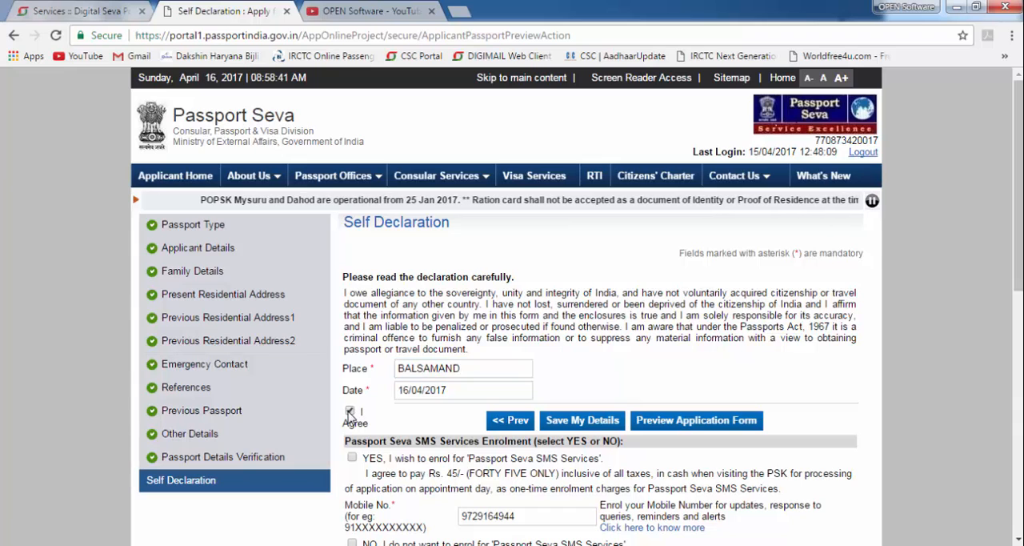
# - Choose YES for enrolment in the Passport Seva SMS Services and try to save the self declaration details
pyautogui.scroll(-1, 446, 391)
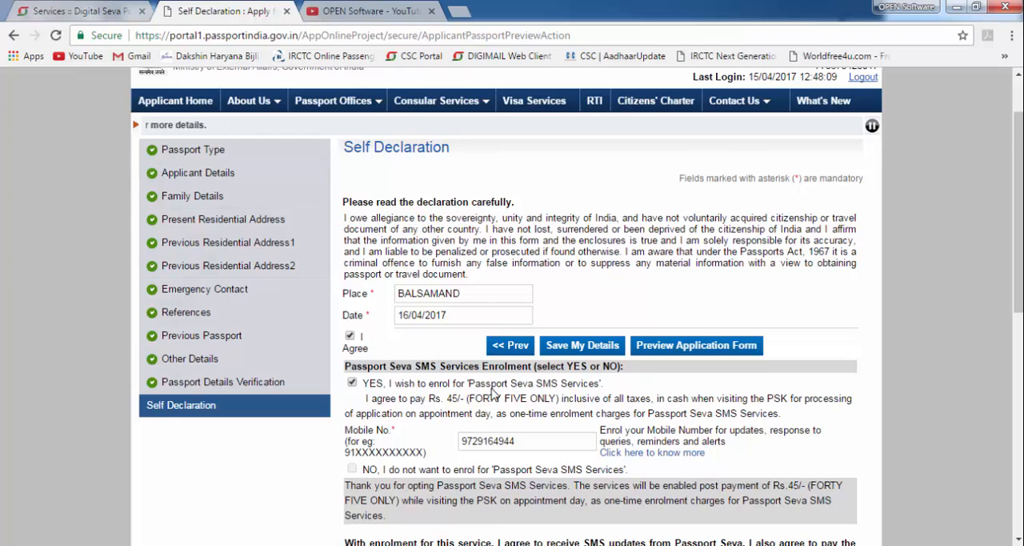
pyautogui.scroll(-1, 476, 392)
pyautogui.scroll(-1, 468, 371)
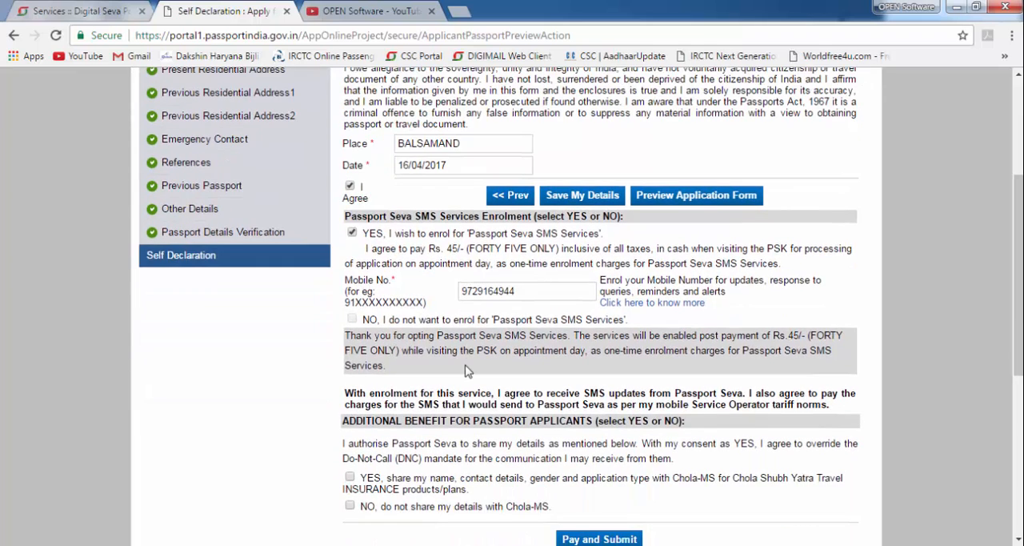
pyautogui.scroll(-1, 468, 371)
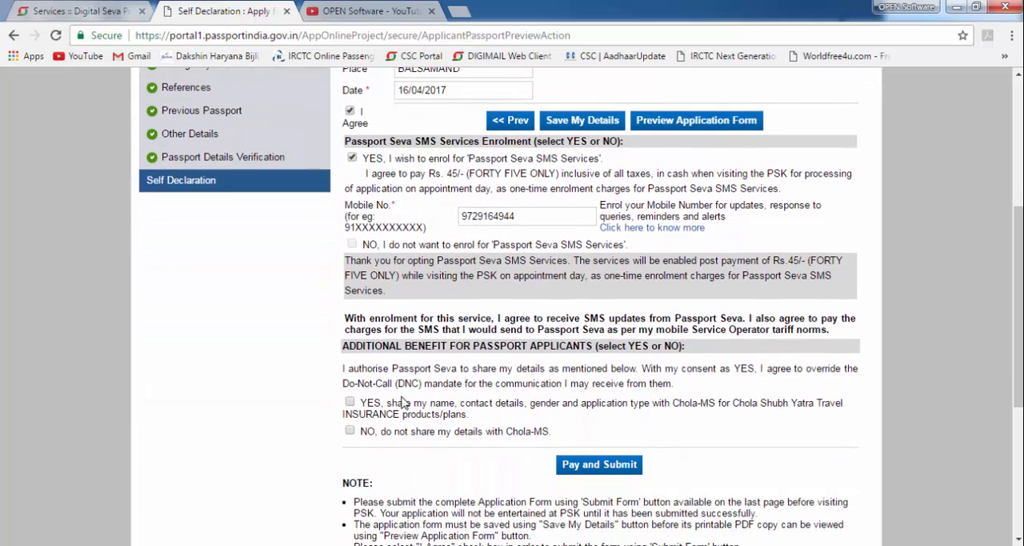
pyautogui.scroll(3, 528, 372)
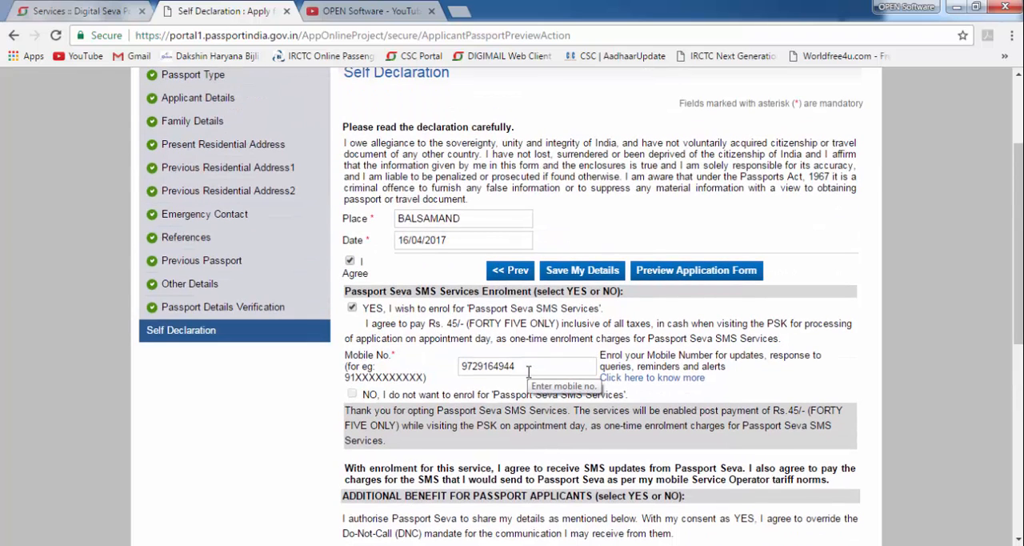
pyautogui.click(577, 272)
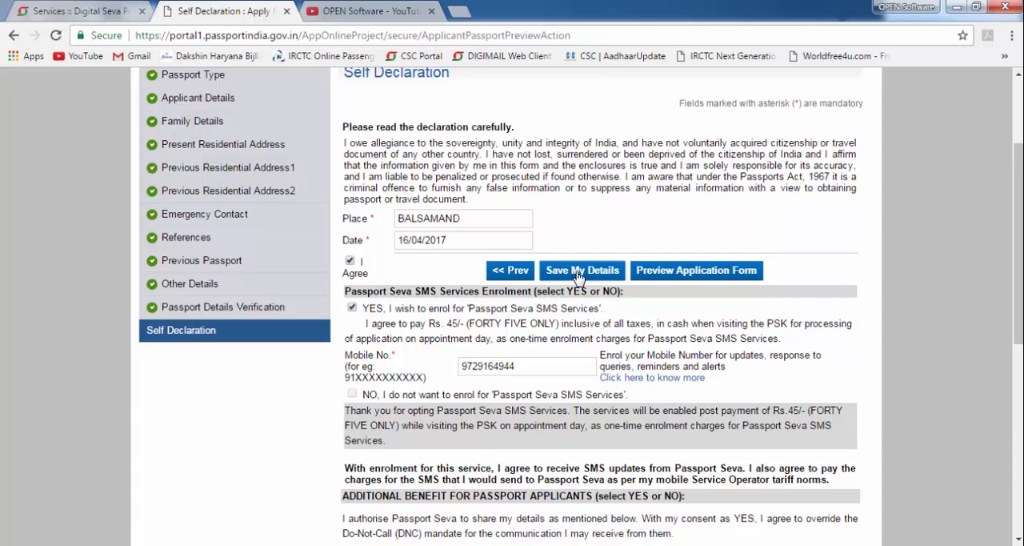
# - Choose NO for sharing details with Chola-MS and proceed to pay for and submit the application
pyautogui.scroll(-2, 563, 359)
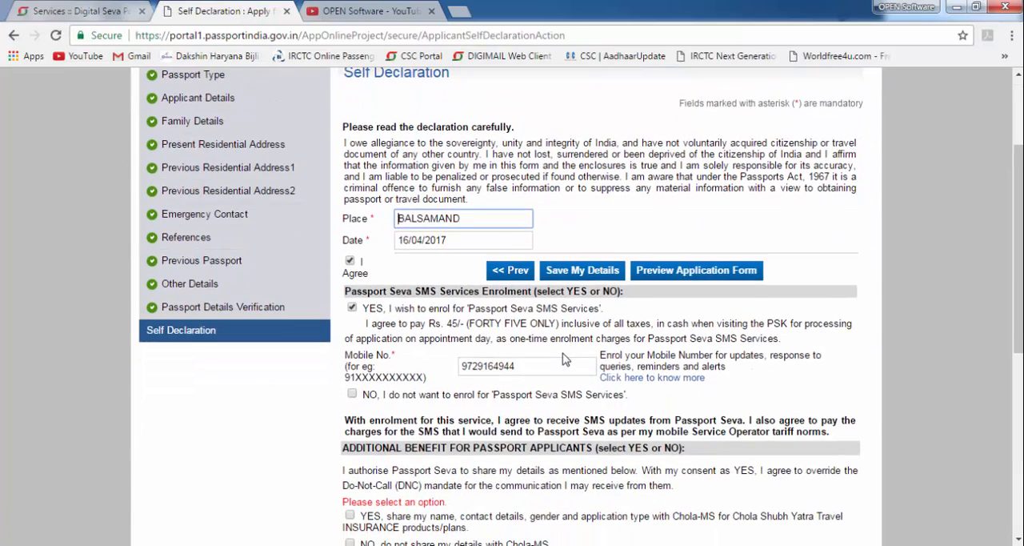
pyautogui.scroll(-2, 562, 360)
pyautogui.click(442, 396)
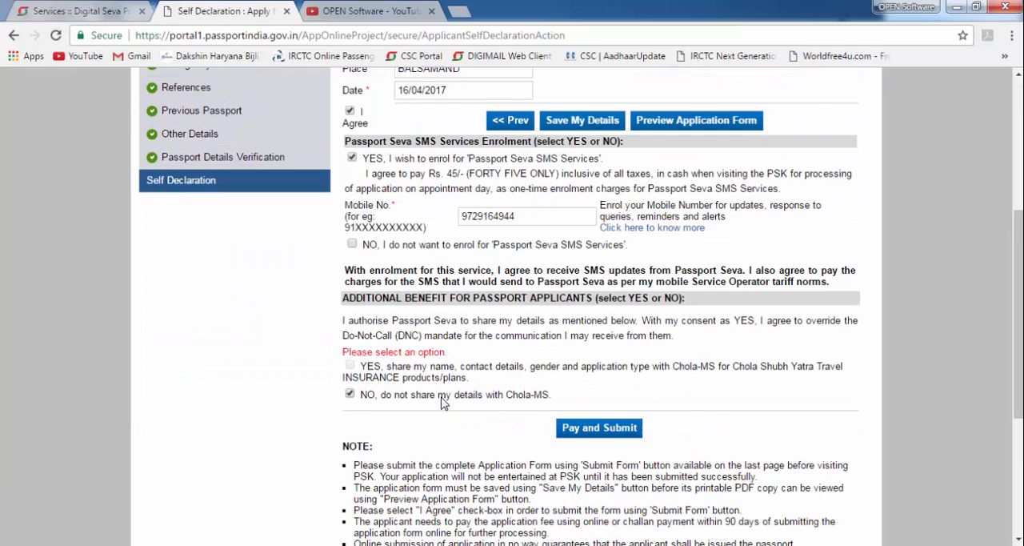
pyautogui.scroll(-2, 596, 412)
pyautogui.scroll(2, 571, 402)
pyautogui.click(599, 428)
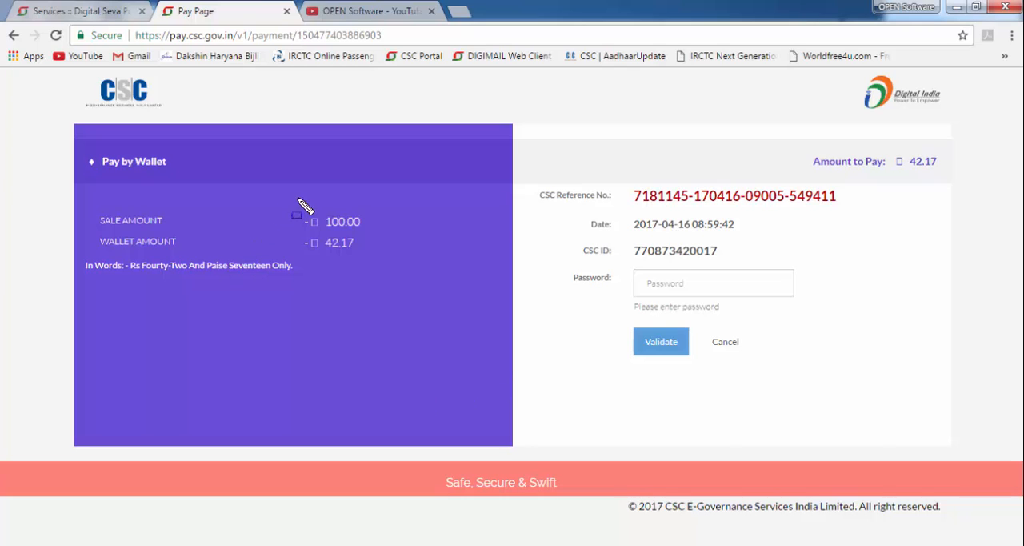
# - Review the sale amount and the wallet amount on the wallet payment page
pyautogui.moveTo(294, 201)
pyautogui.mouseDown()
pyautogui.moveTo(384, 226)
pyautogui.moveTo(380, 234)
pyautogui.mouseUp()
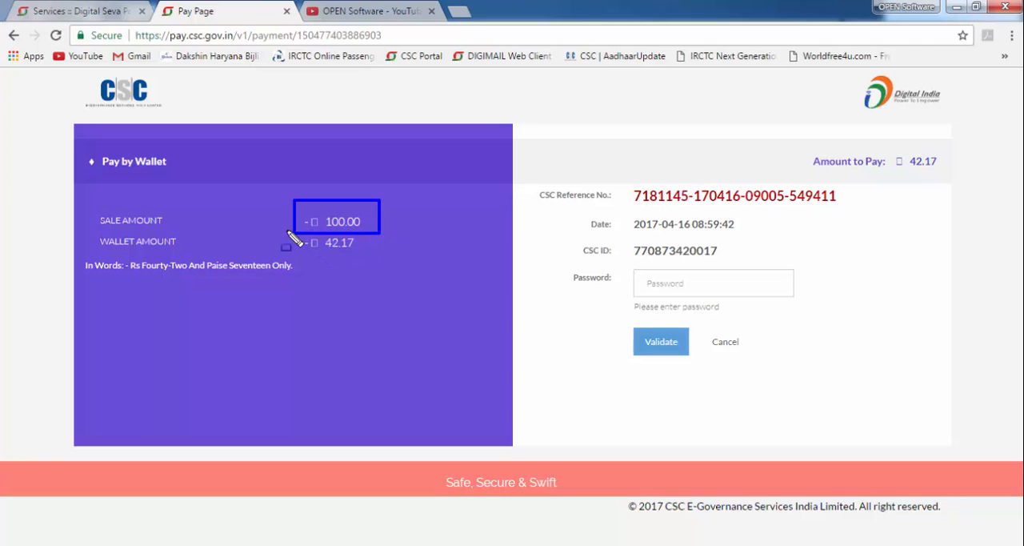
pyautogui.moveTo(286, 231); pyautogui.dragTo(378, 258)
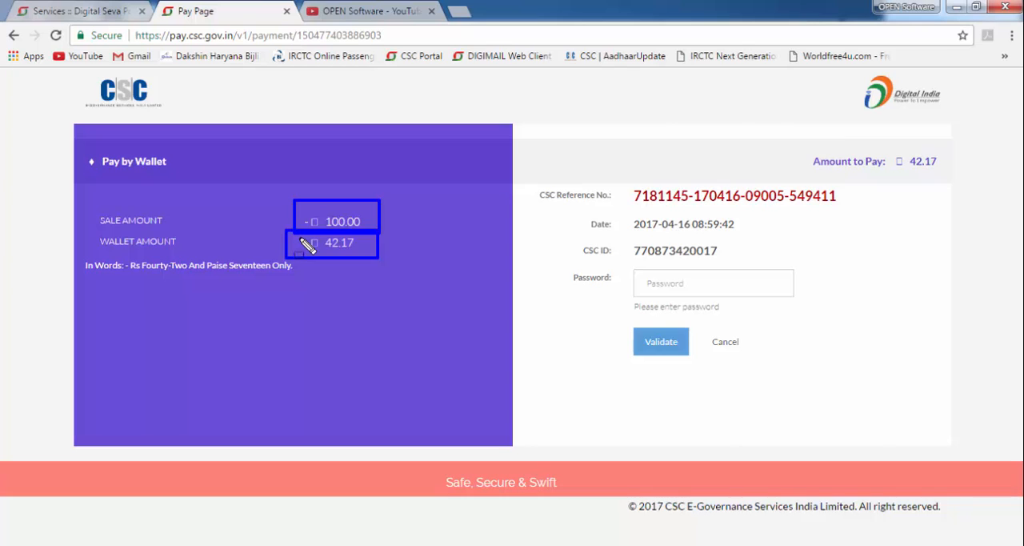
pyautogui.press('Escape')
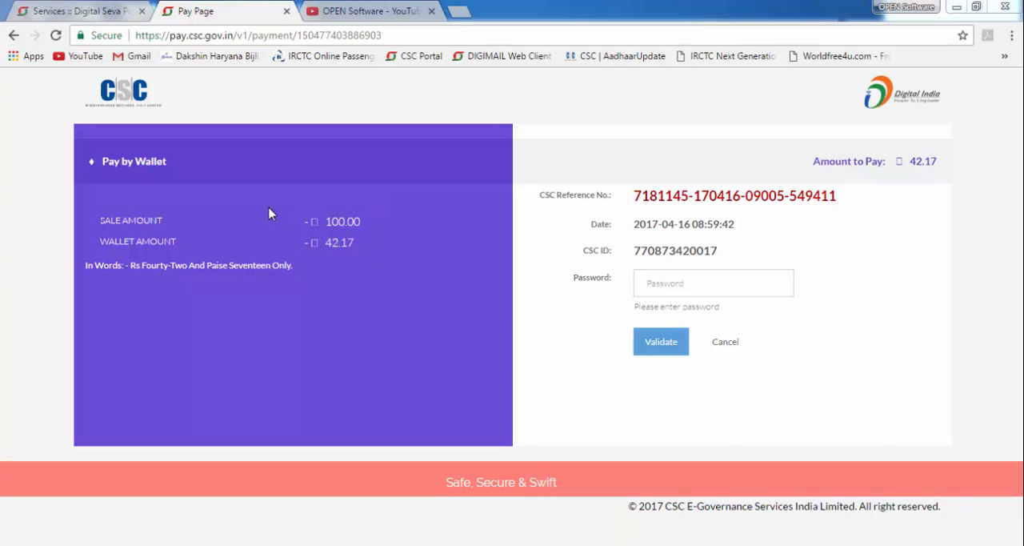